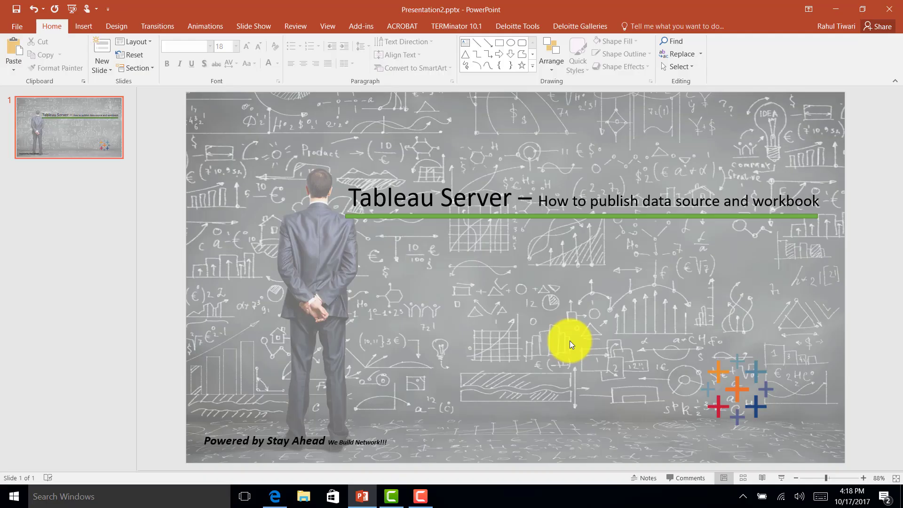
Launch Tableau 10.4 by searching for 'tableau' in the Windows search box
{"action": "left_click", "coordinate": [137, 497]}
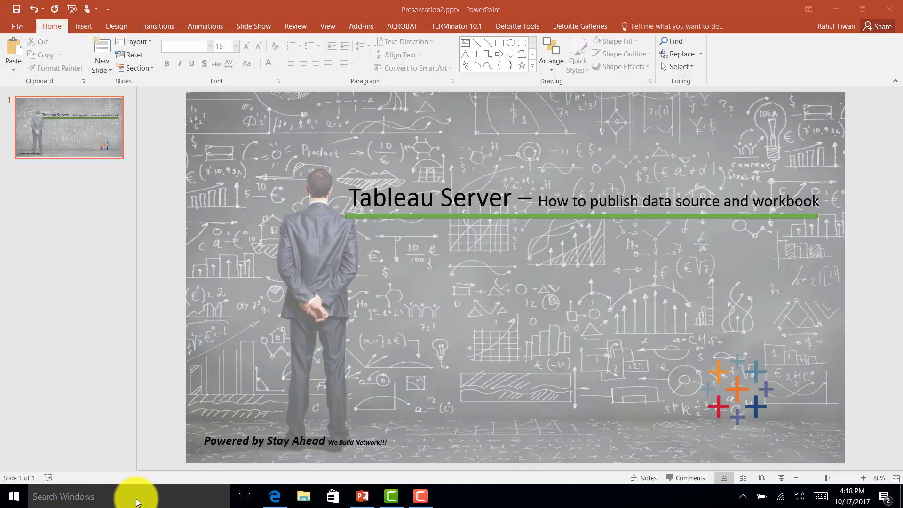
{"action": "type", "text": "tableau"}
{"action": "left_click", "coordinate": [72, 183]}
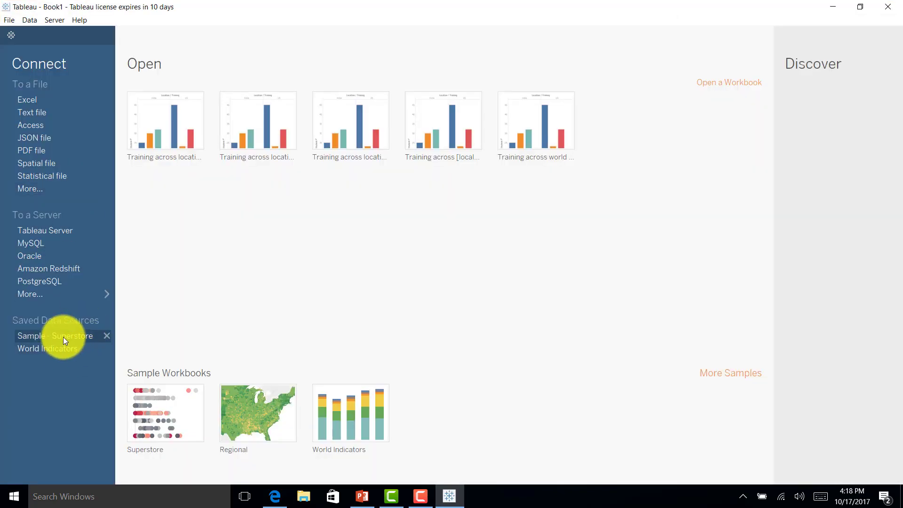
Open the Sample - Superstore data source and join the People and Returns tables to Orders
{"action": "left_click", "coordinate": [63, 337]}
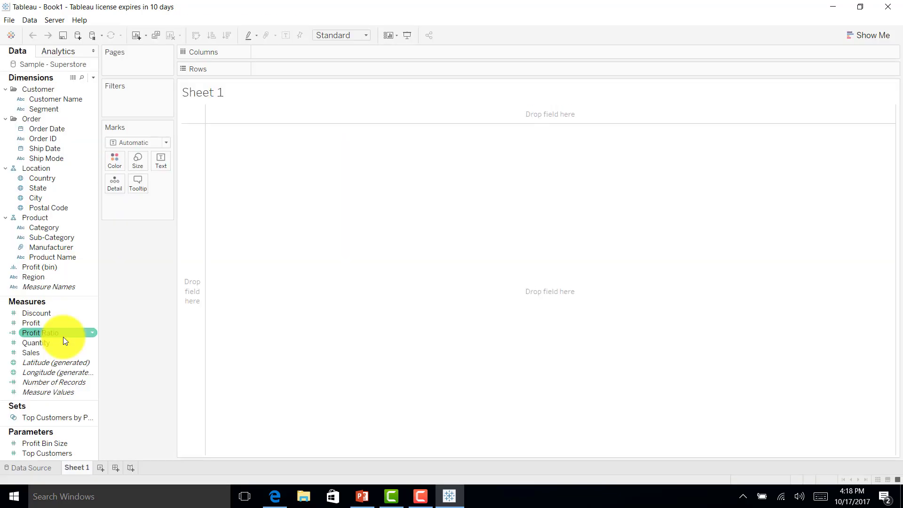
{"action": "left_click", "coordinate": [34, 467]}
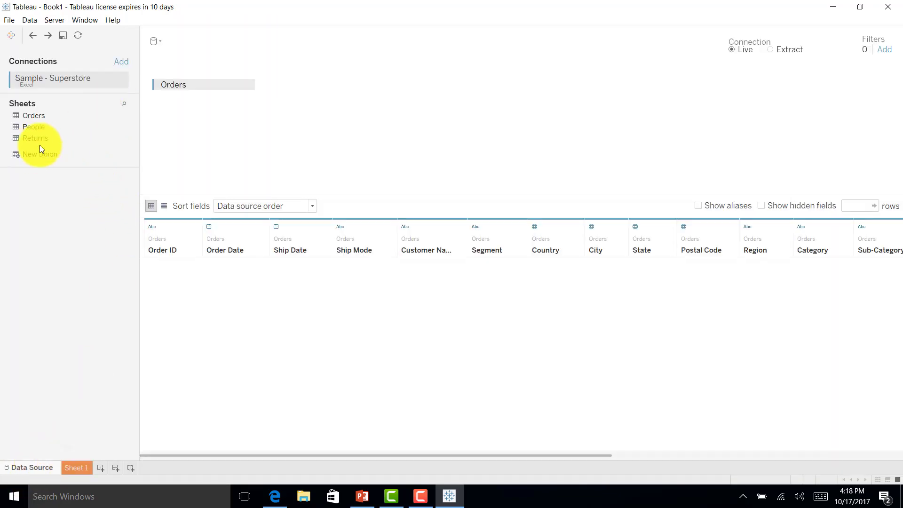
{"action": "double_click", "coordinate": [39, 127]}
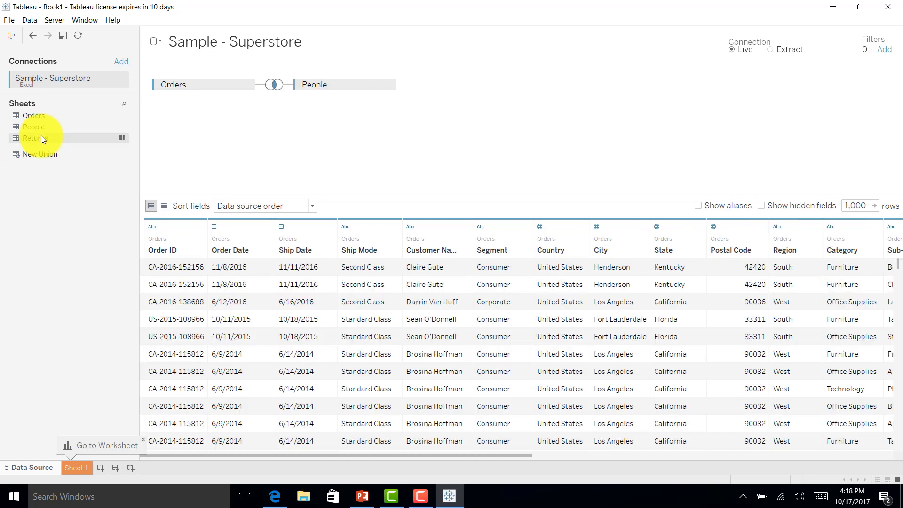
{"action": "double_click", "coordinate": [41, 138]}
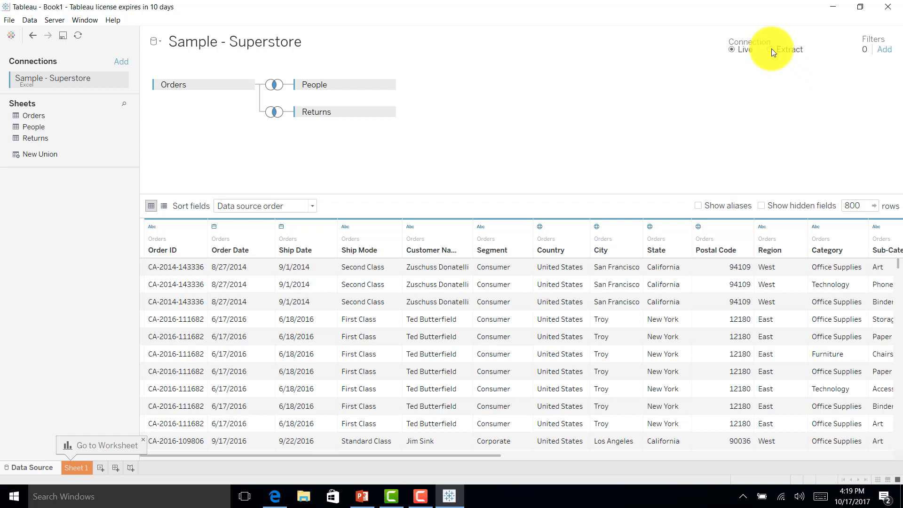
Make the connection an extract with a Segment filter keeping only Corporate
{"action": "left_click", "coordinate": [771, 49]}
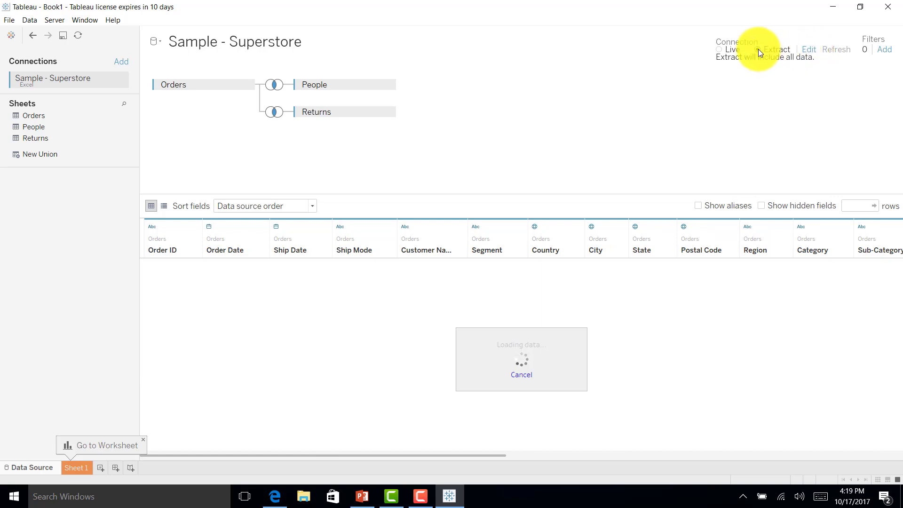
{"action": "left_click", "coordinate": [808, 50]}
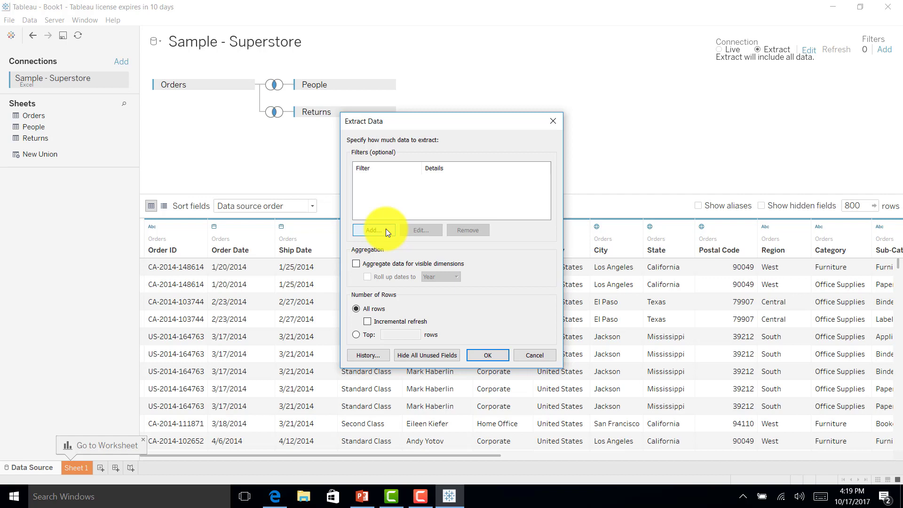
{"action": "left_click", "coordinate": [385, 230]}
{"action": "scroll", "coordinate": [424, 253], "scroll_direction": "down", "scroll_amount": 5}
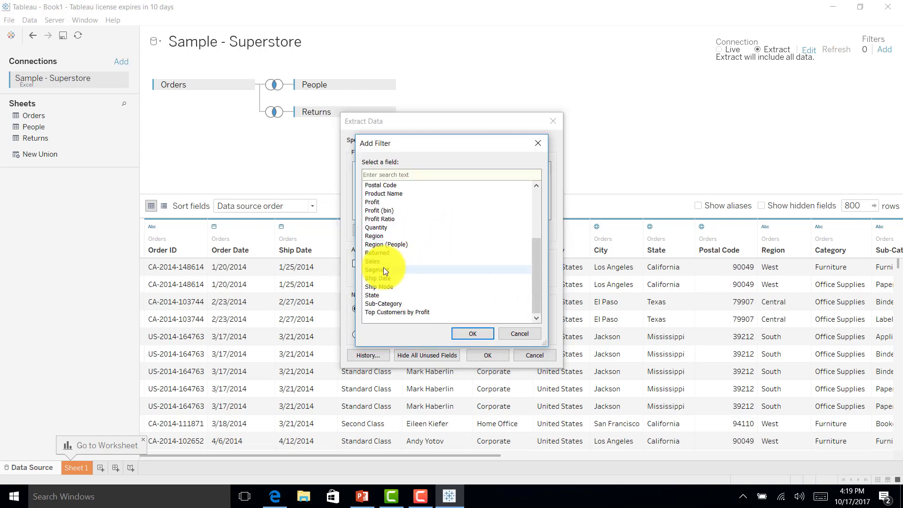
{"action": "double_click", "coordinate": [383, 269]}
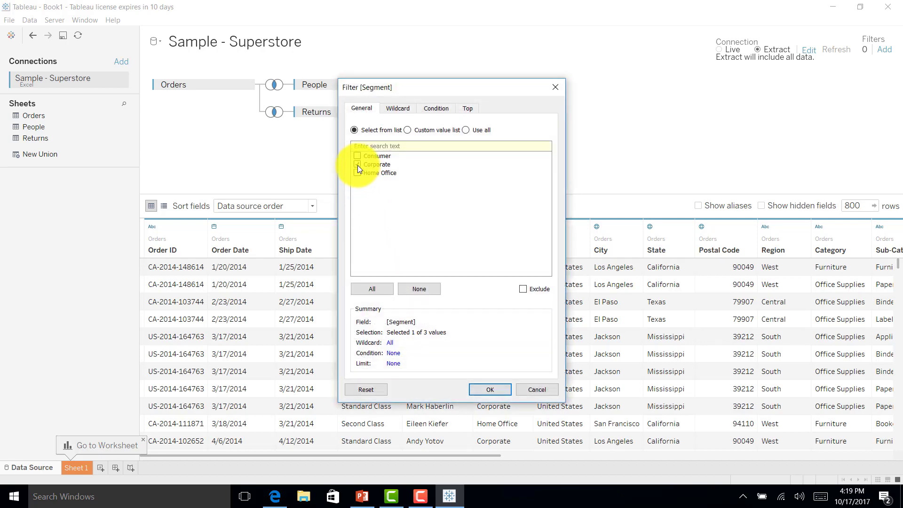
{"action": "left_click", "coordinate": [490, 389]}
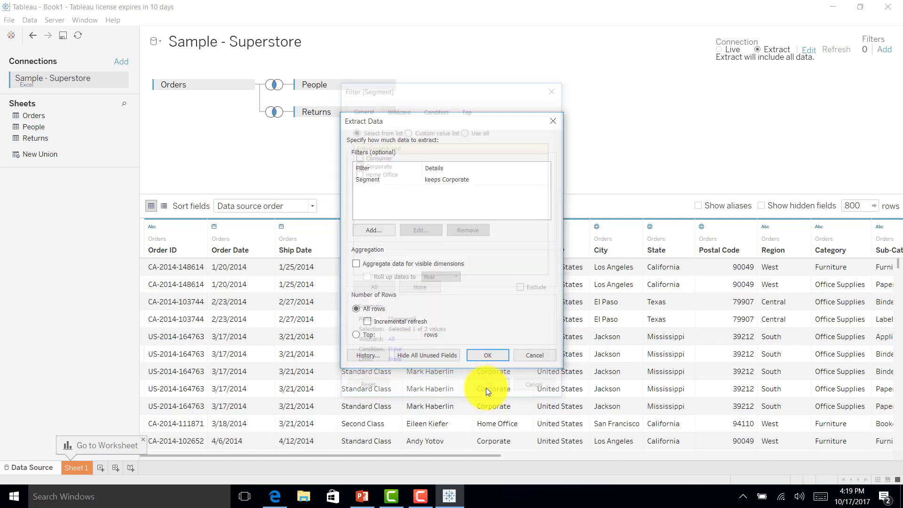
{"action": "left_click", "coordinate": [489, 357]}
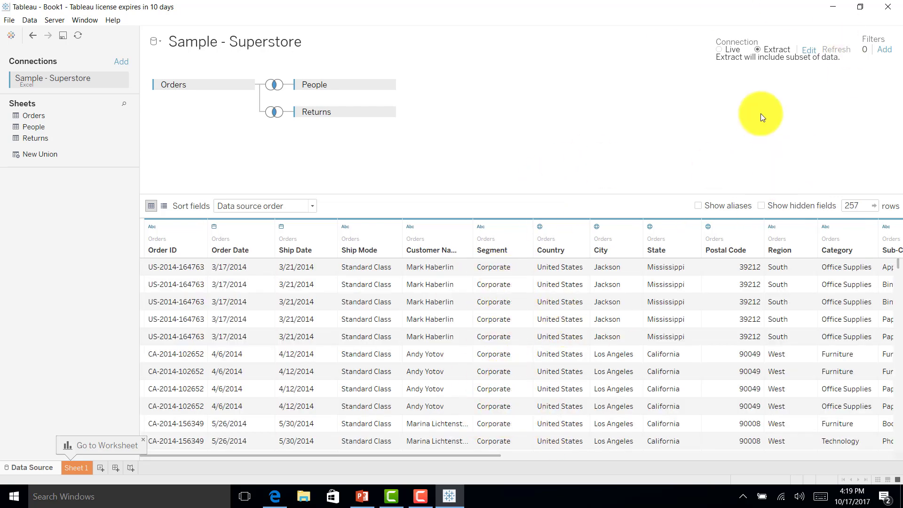
{"action": "left_click", "coordinate": [809, 50]}
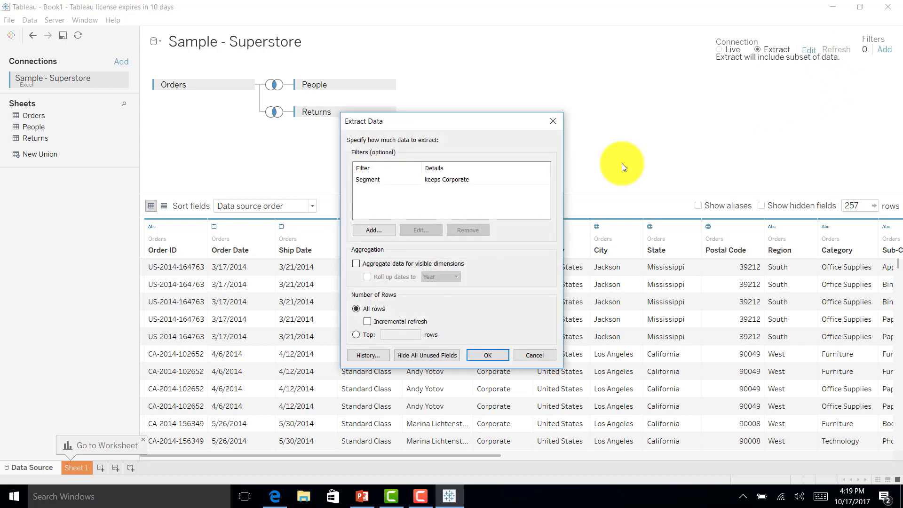
{"action": "left_click", "coordinate": [399, 183]}
{"action": "left_click", "coordinate": [465, 232]}
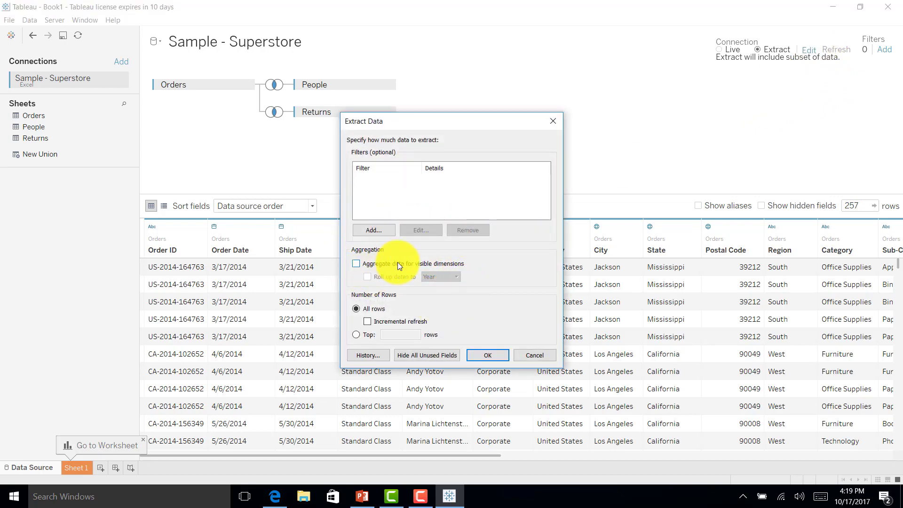
{"action": "left_click", "coordinate": [356, 265]}
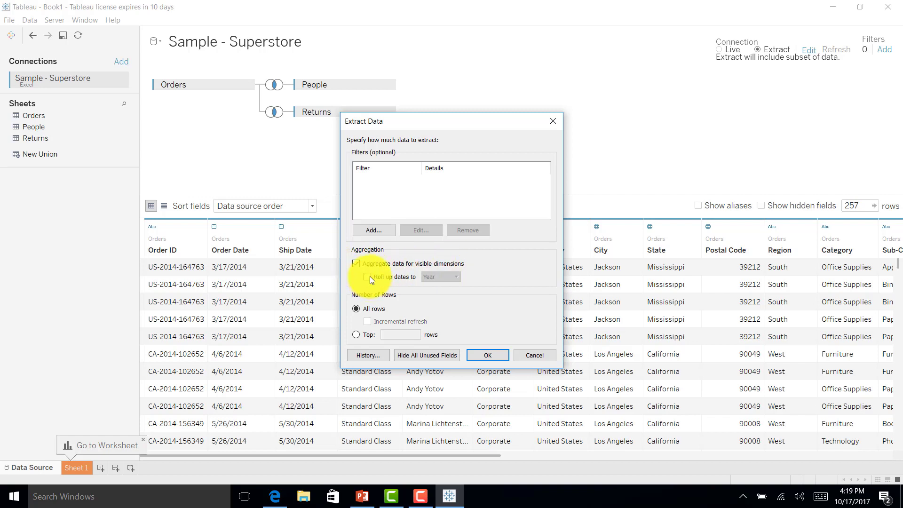
{"action": "left_click", "coordinate": [368, 277]}
{"action": "left_click", "coordinate": [432, 278]}
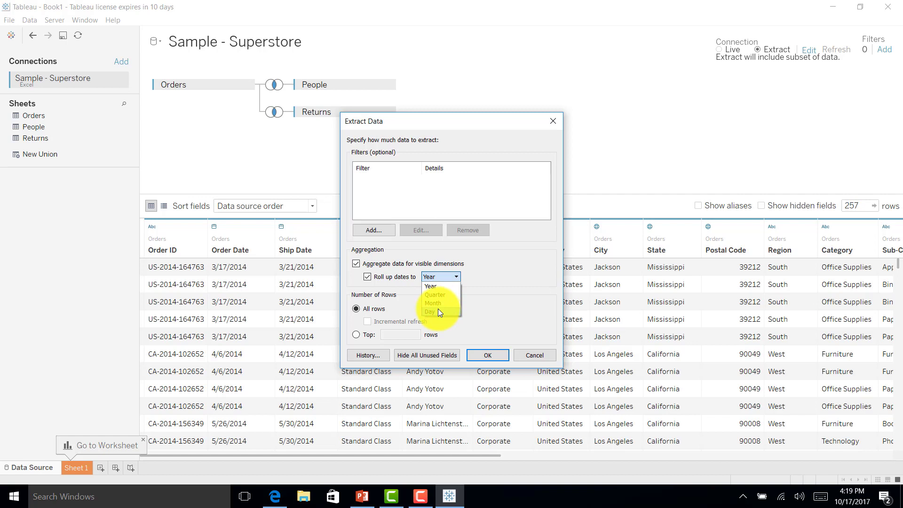
{"action": "left_click", "coordinate": [356, 263]}
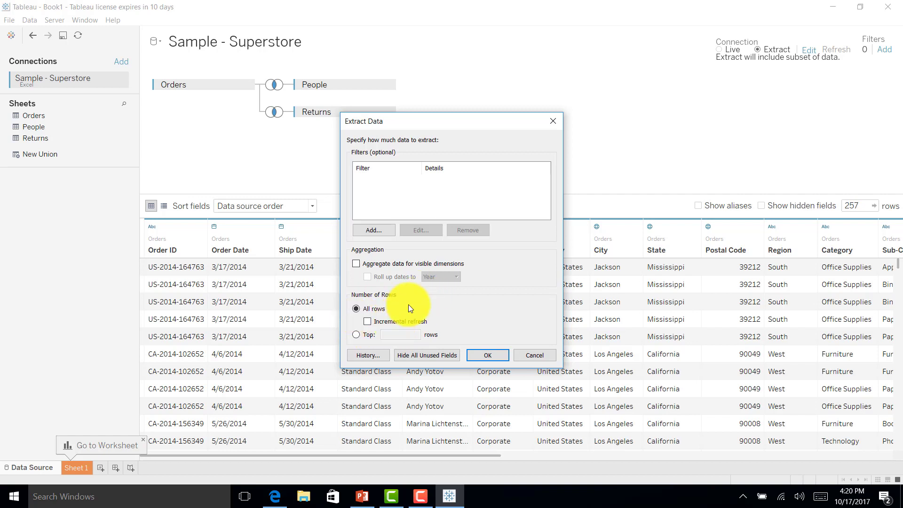
{"action": "left_click", "coordinate": [368, 321]}
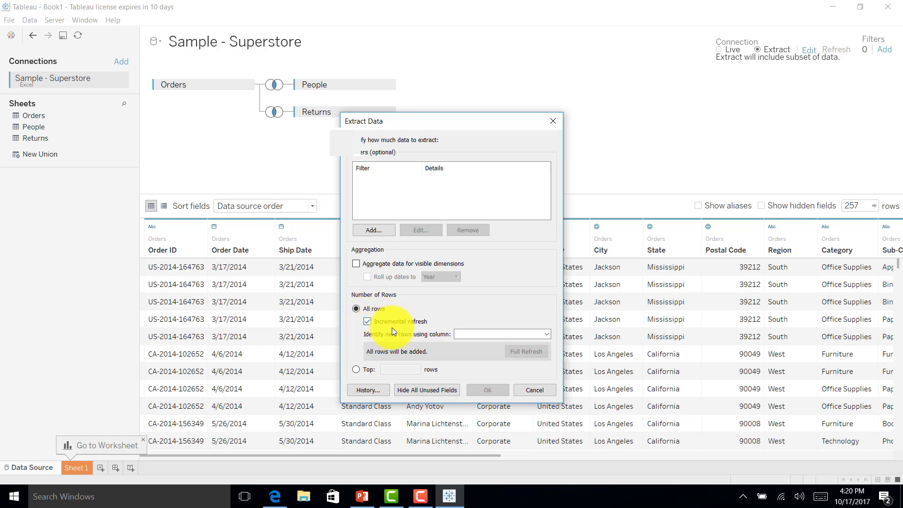
{"action": "left_click", "coordinate": [473, 332]}
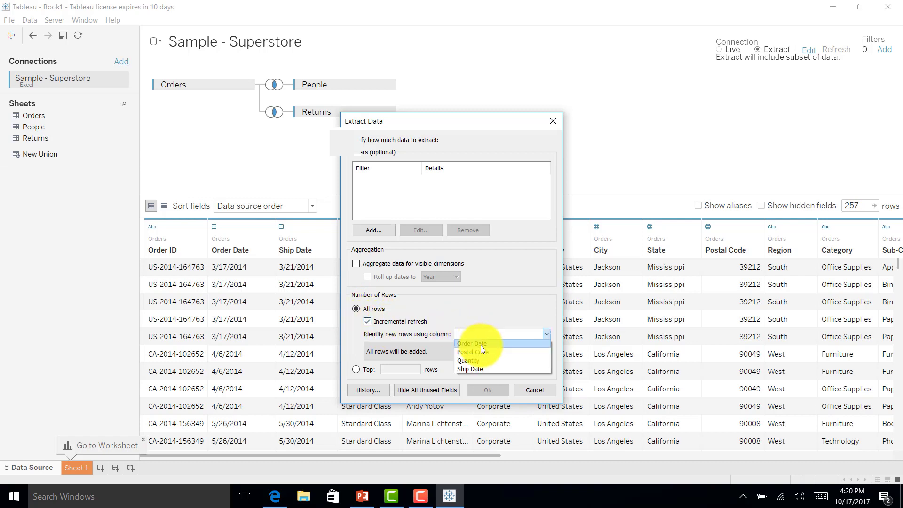
{"action": "left_click", "coordinate": [481, 345]}
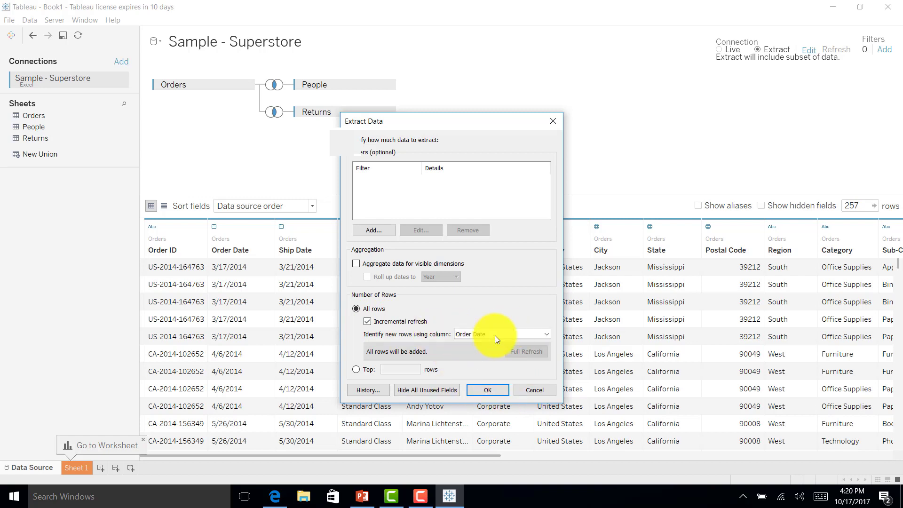
{"action": "left_click", "coordinate": [355, 369]}
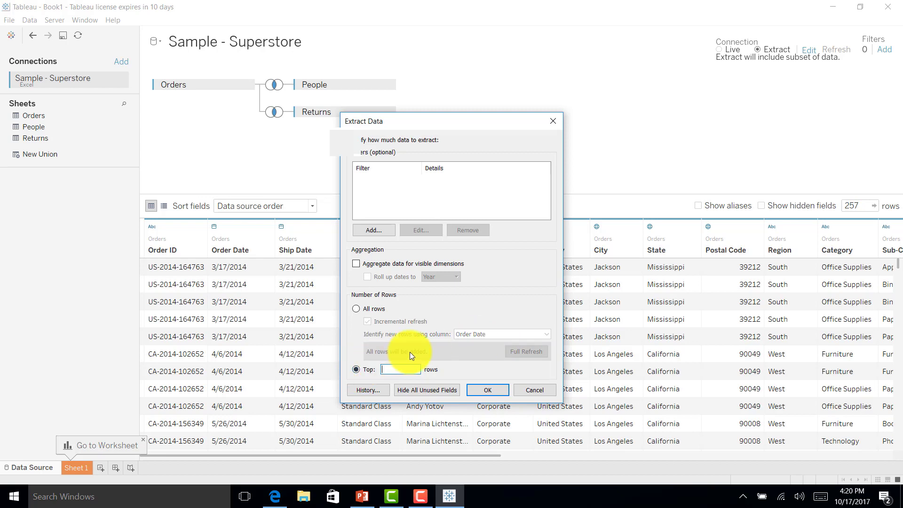
{"action": "left_click", "coordinate": [526, 389]}
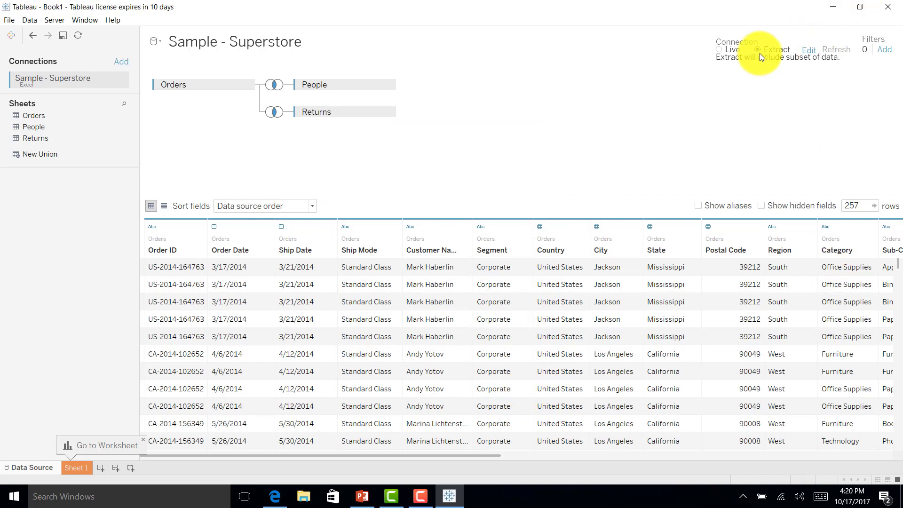
Go to Sheet 1 and save the extract file as 'US Sales Data'
{"action": "left_click", "coordinate": [71, 467]}
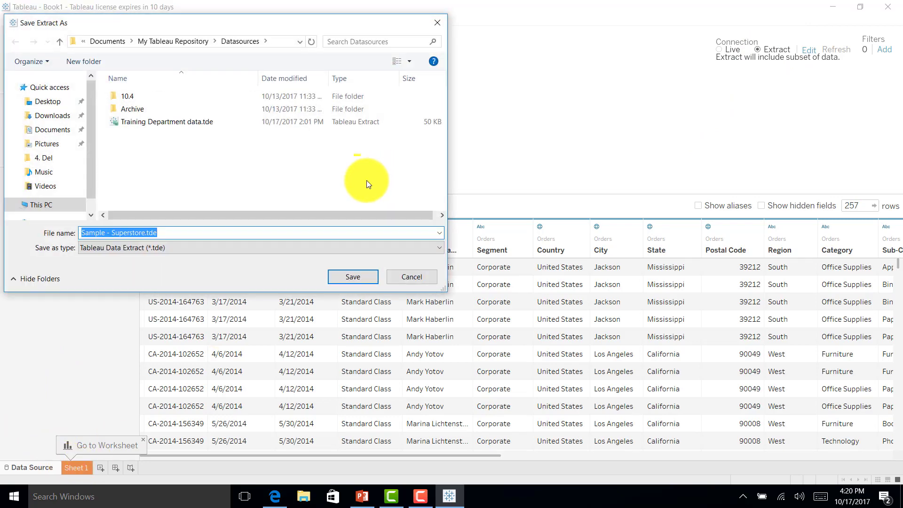
{"action": "type", "text": "US Sales "}
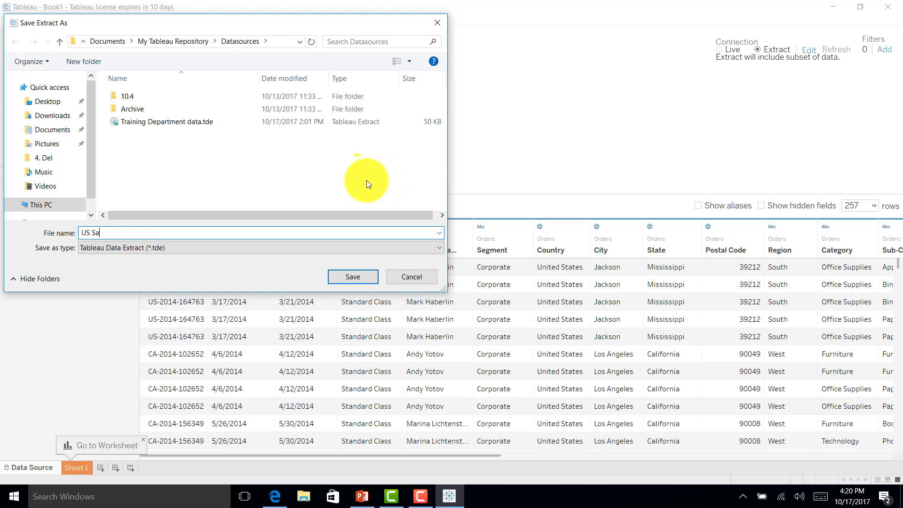
{"action": "type", "text": "Data"}
{"action": "left_click", "coordinate": [349, 277]}
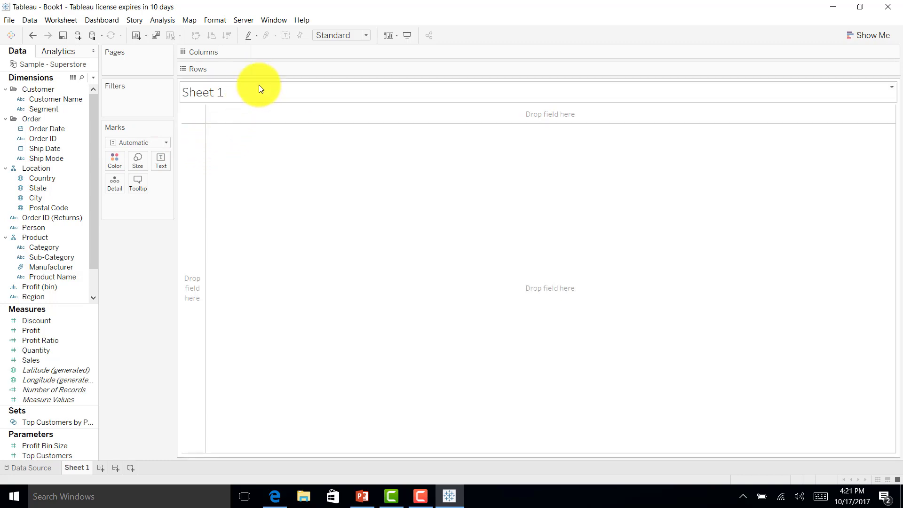
Start publishing the Sample - Superstore data source to the localhost Tableau Server
{"action": "left_click", "coordinate": [240, 21]}
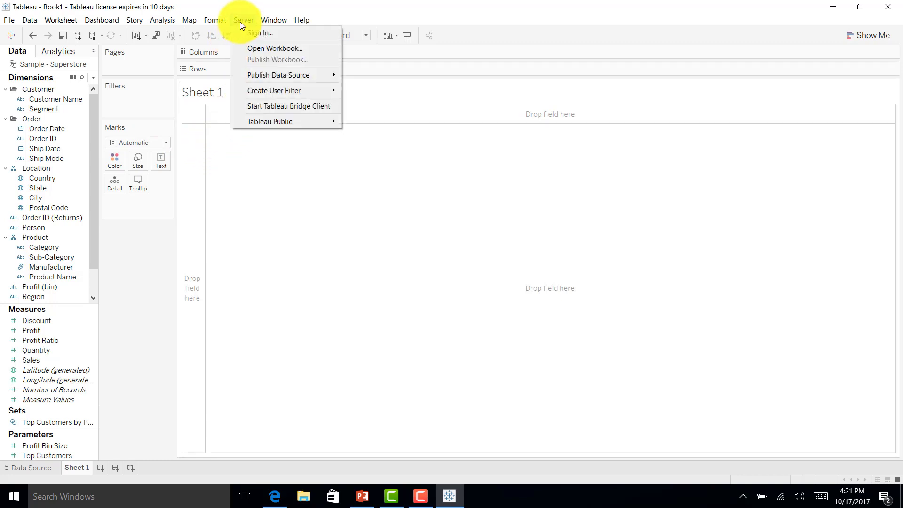
{"action": "right_click", "coordinate": [39, 64]}
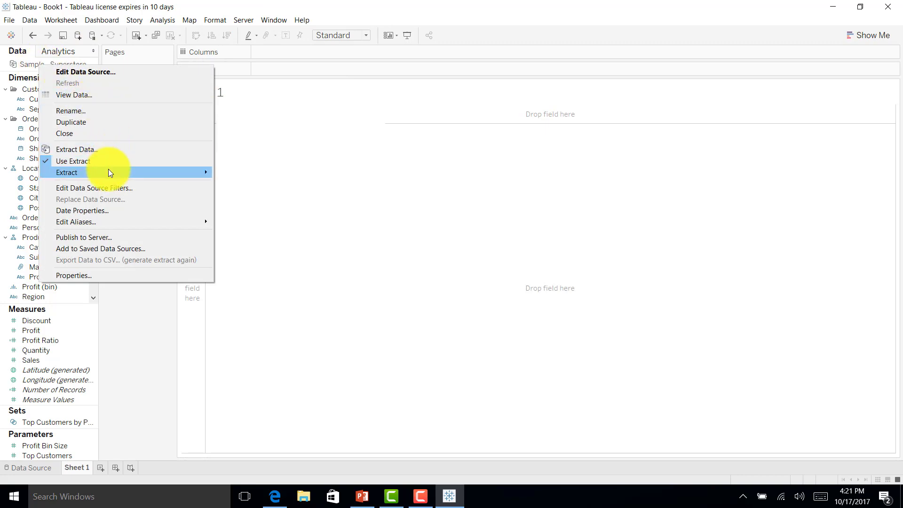
{"action": "mouse_move", "coordinate": [108, 172]}
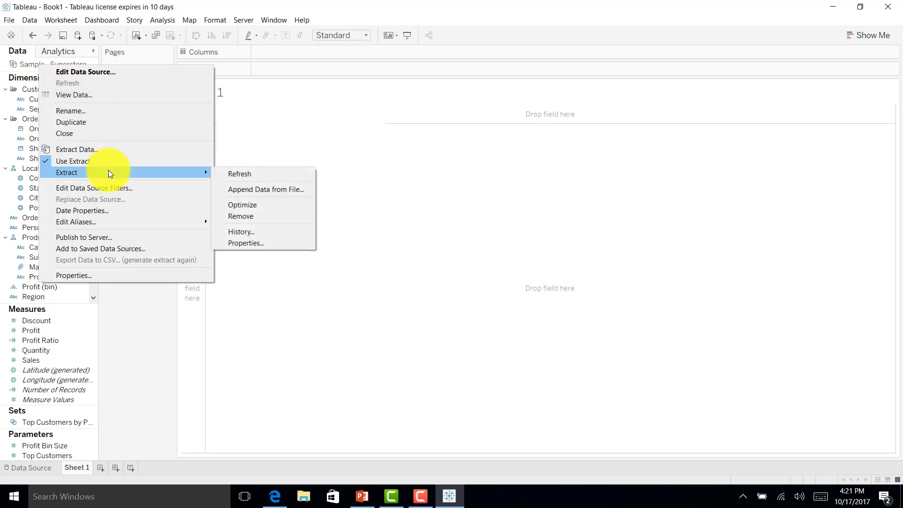
{"action": "left_click", "coordinate": [112, 237]}
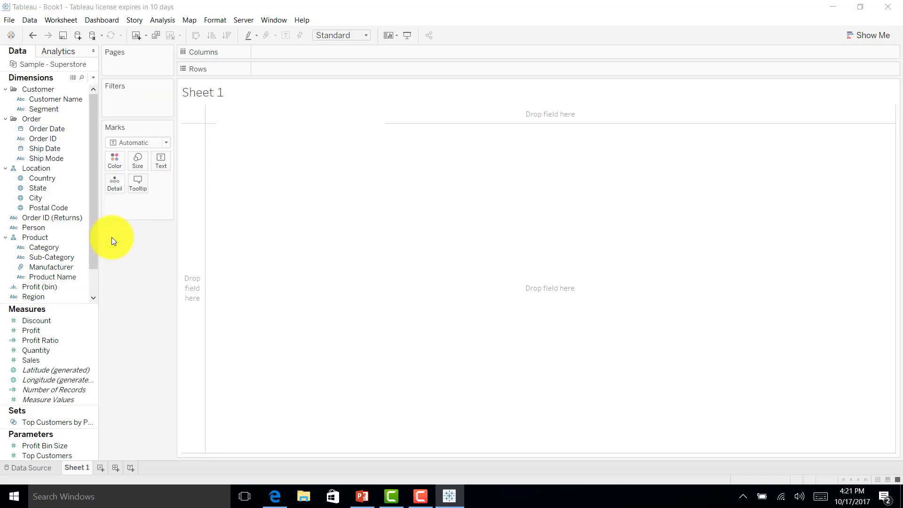
{"action": "left_click", "coordinate": [504, 249]}
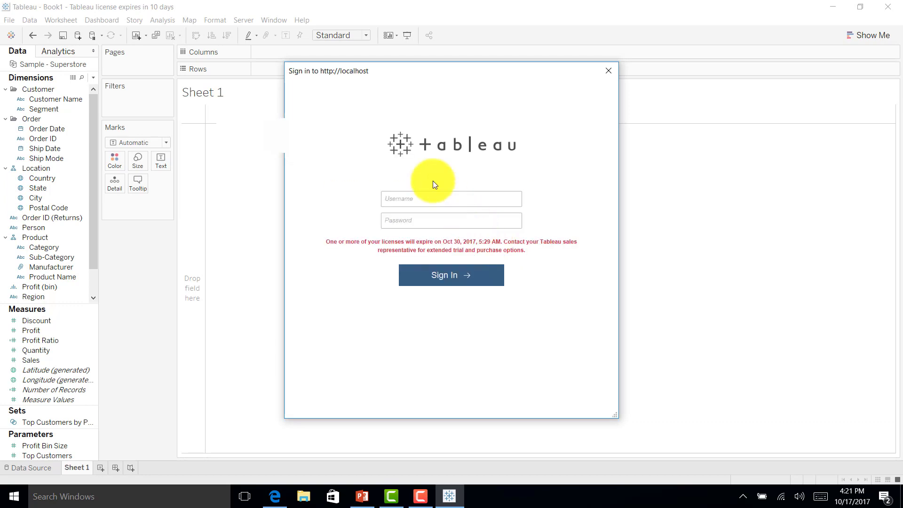
Enter the server username and password and submit the sign-in
{"action": "type", "text": "stayahed"}
{"action": "key", "text": "shift+Tab"}
{"action": "key", "text": "End"}
{"action": "type", "text": "••••••••"}
{"action": "key", "text": "Return"}
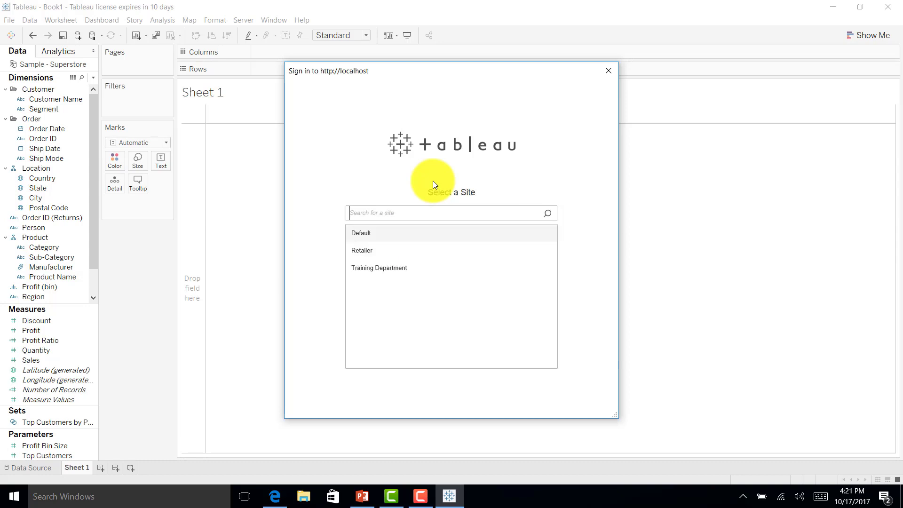
Choose the Retailer site and Default project, and rename the data source 'US Sales DAta'
{"action": "left_click", "coordinate": [372, 251]}
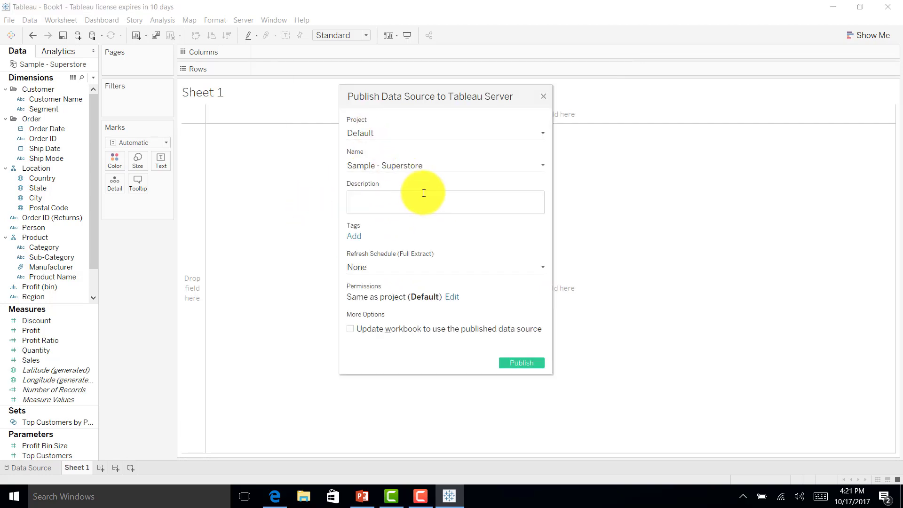
{"action": "left_click", "coordinate": [375, 133]}
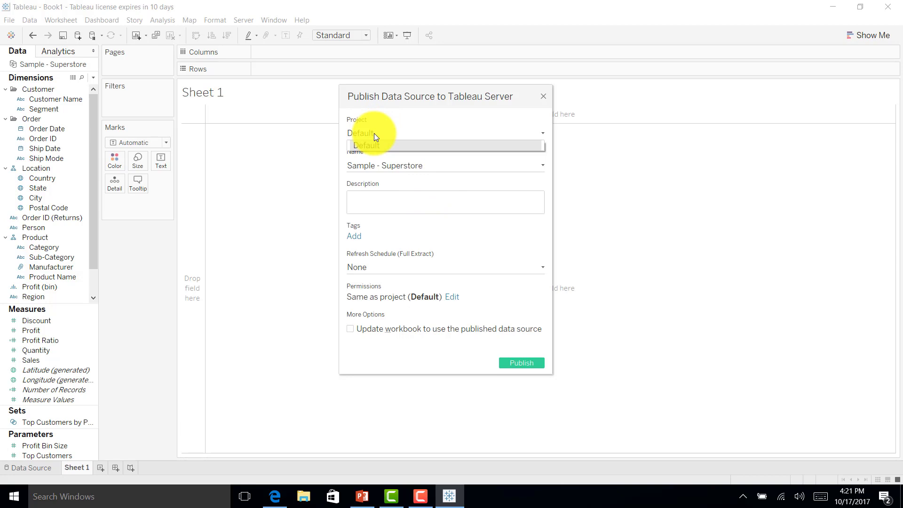
{"action": "left_click", "coordinate": [374, 134]}
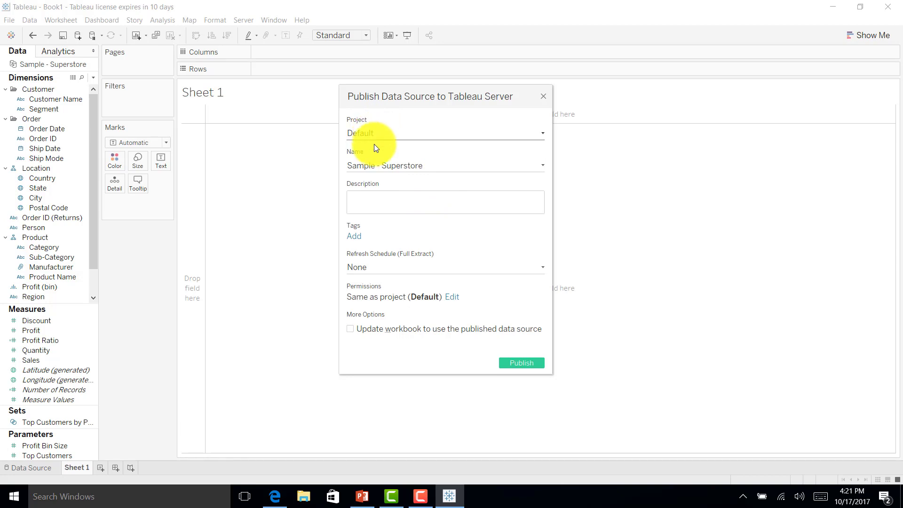
{"action": "left_click_drag", "start_coordinate": [424, 166], "coordinate": [304, 151]}
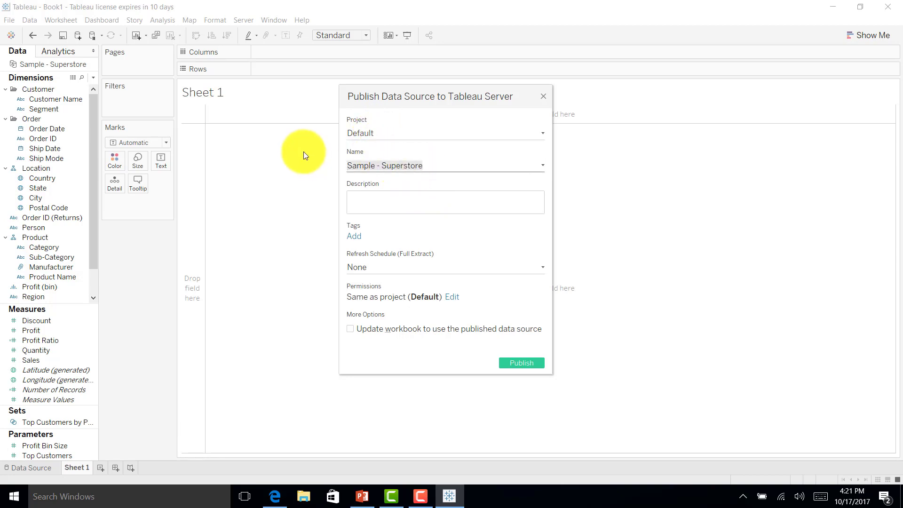
{"action": "type", "text": "US SAles"}
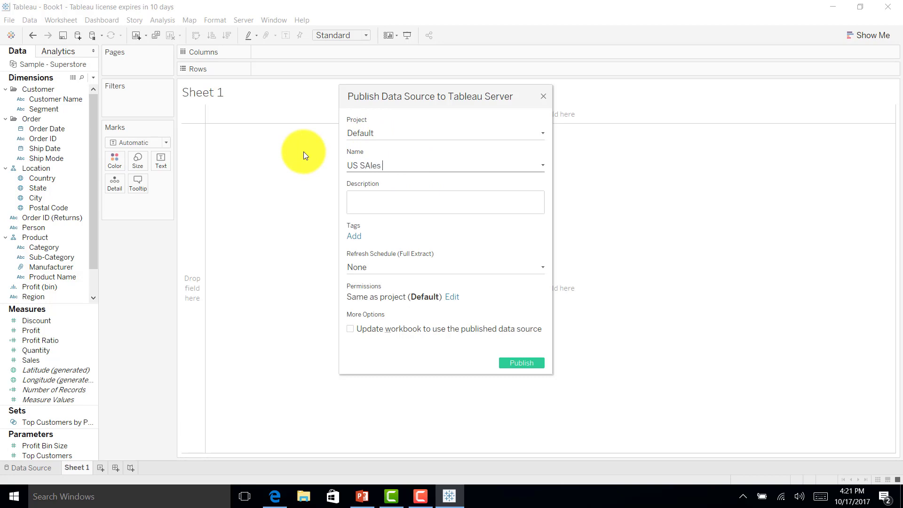
{"action": "key", "text": "BackSpace"}
{"action": "key", "text": "BackSpace"}
{"action": "key", "text": "BackSpace"}
{"action": "type", "text": "ales"}
{"action": "key", "text": "BackSpace"}
{"action": "key", "text": "BackSpace"}
{"action": "type", "text": "es DAta"}
Add the description 'This extract has US Sales data for XYZ firm' and keep refresh schedule None
{"action": "left_click", "coordinate": [415, 208]}
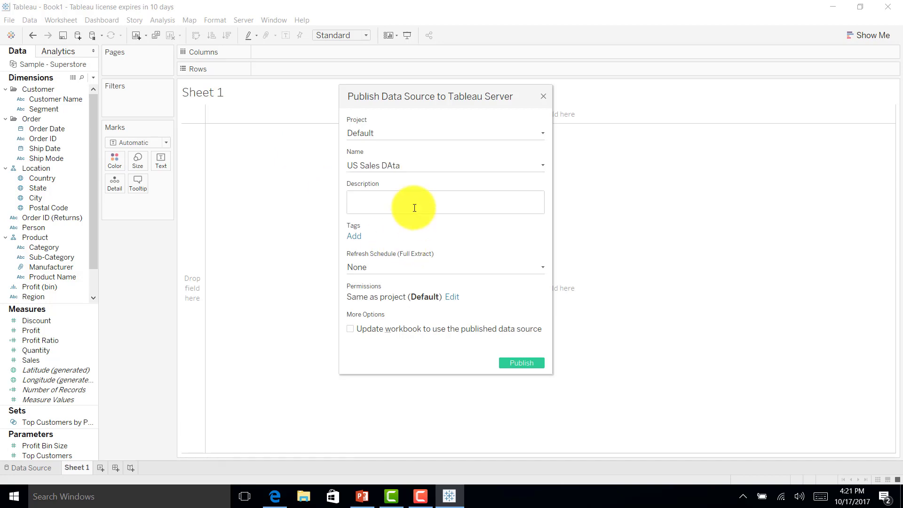
{"action": "type", "text": "This extract has US Sales data for XYZ firm"}
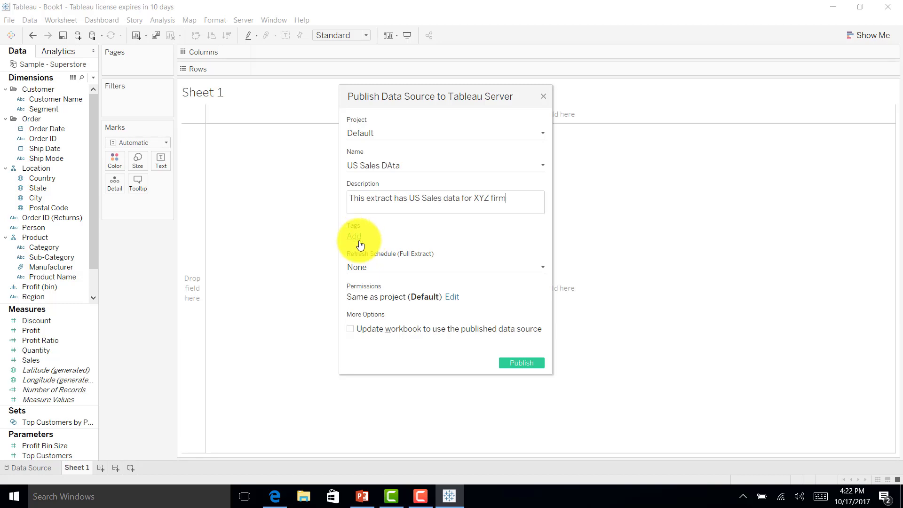
{"action": "left_click", "coordinate": [377, 267]}
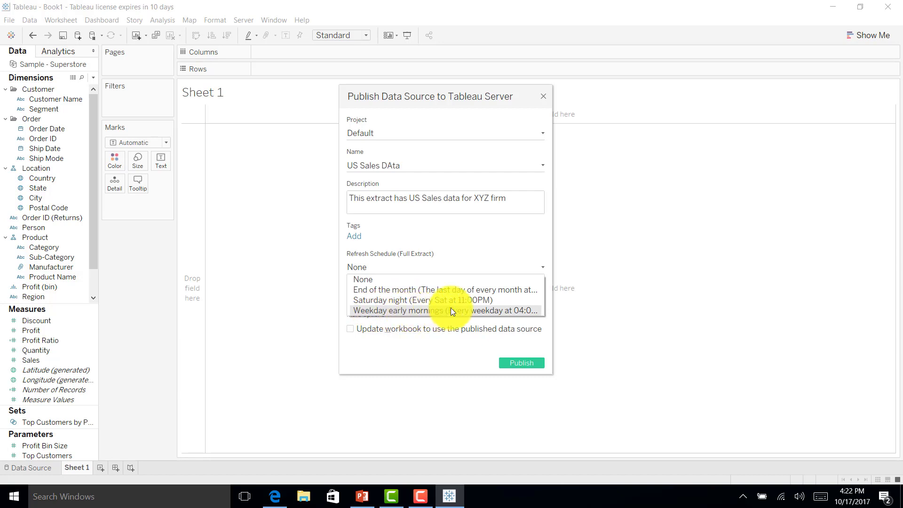
{"action": "left_click", "coordinate": [424, 356]}
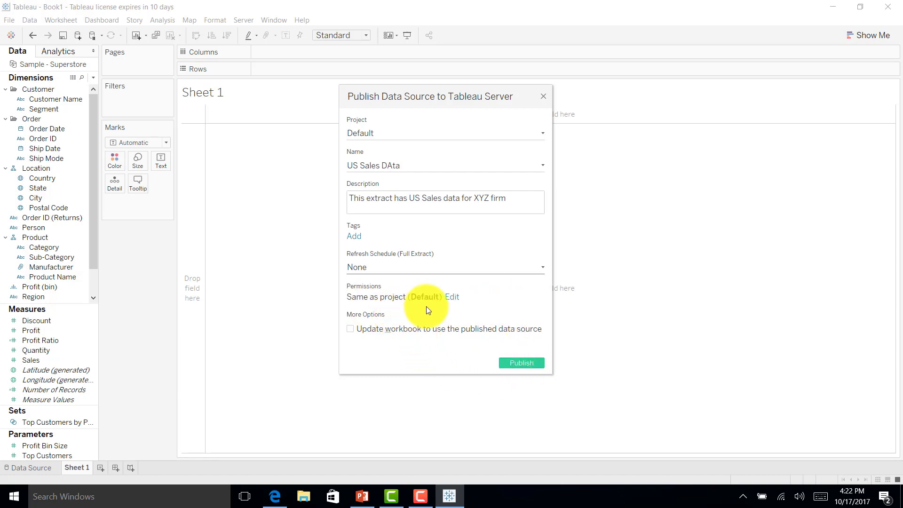
Review the All Users permissions for the data source without changing anything
{"action": "left_click", "coordinate": [453, 297]}
{"action": "left_click", "coordinate": [387, 329]}
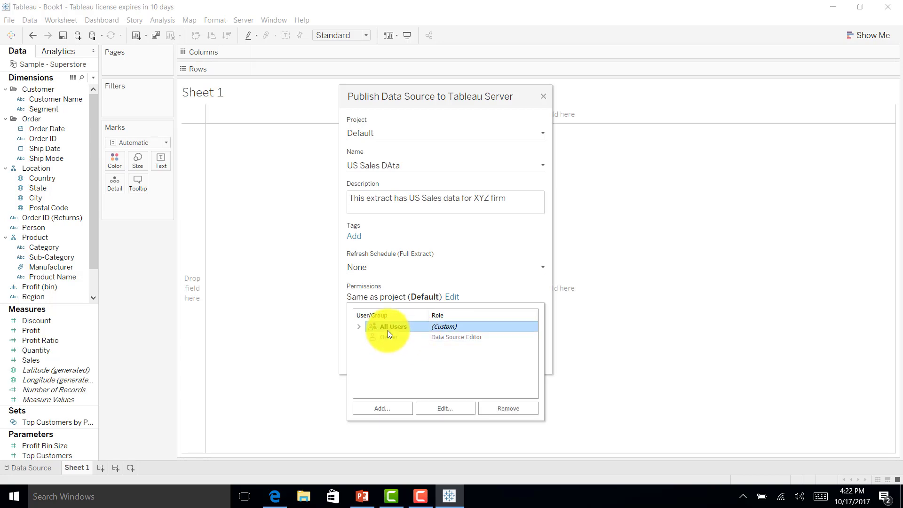
{"action": "left_click", "coordinate": [382, 407]}
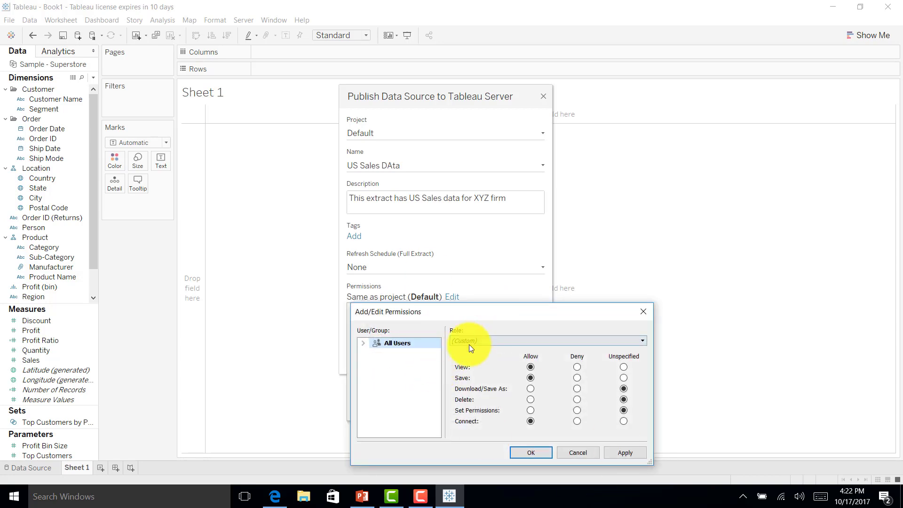
{"action": "left_click", "coordinate": [362, 343]}
{"action": "left_click", "coordinate": [569, 454]}
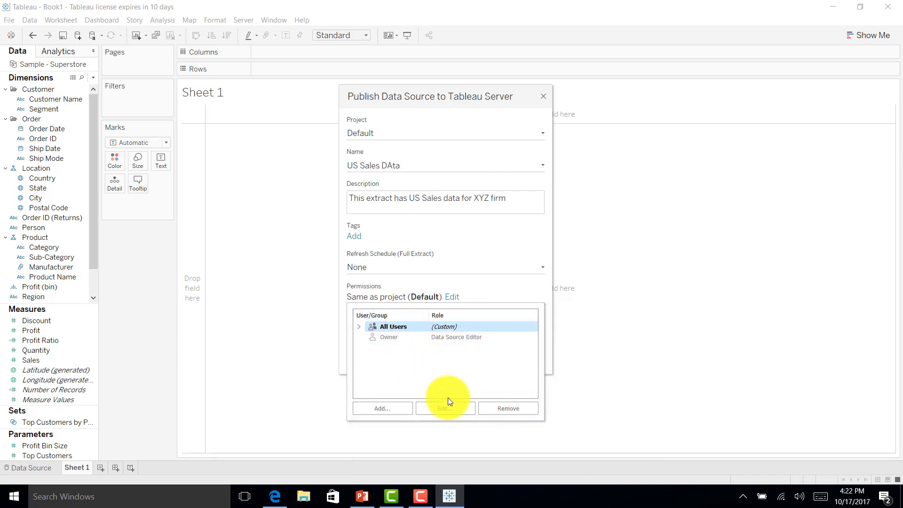
{"action": "left_click", "coordinate": [490, 268]}
Publish the US Sales DAta data source and dismiss the success message
{"action": "left_click", "coordinate": [490, 241]}
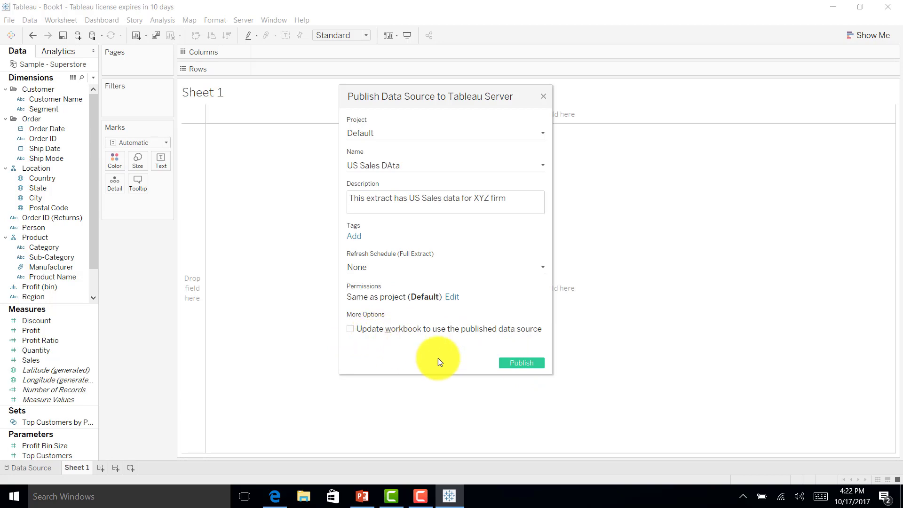
{"action": "left_click", "coordinate": [512, 365]}
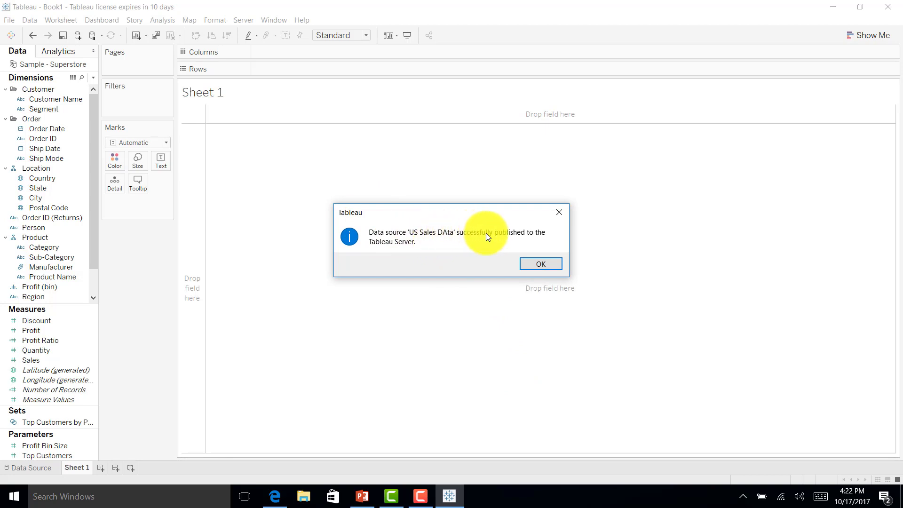
{"action": "left_click", "coordinate": [540, 264]}
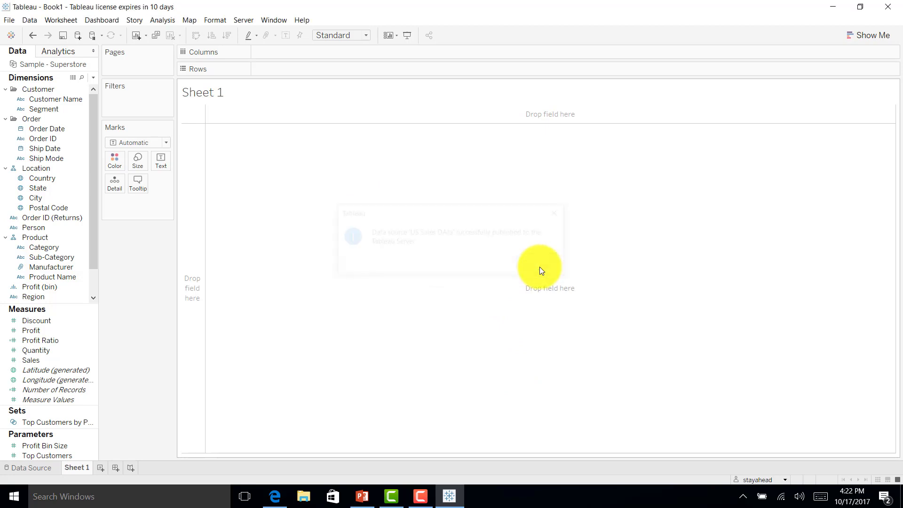
Sign in to Tableau Server in the browser with the username and password
{"action": "left_click", "coordinate": [275, 495]}
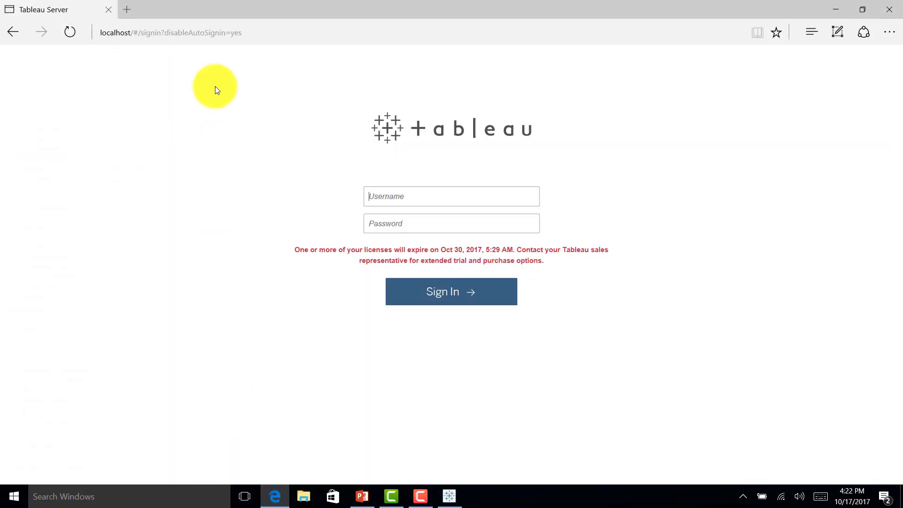
{"action": "left_click", "coordinate": [404, 198]}
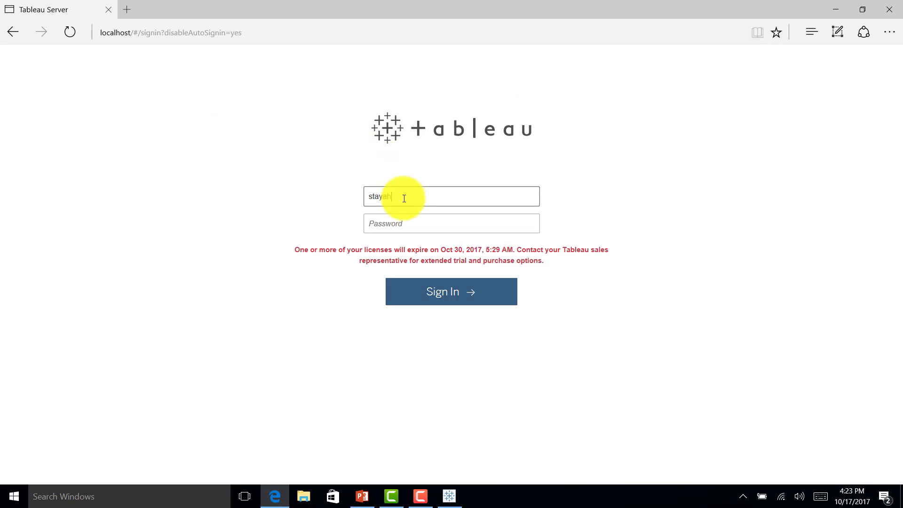
{"action": "key", "text": "Tab"}
{"action": "key", "text": "Return"}
Open the Retailer site and check its Data Sources, Workbooks and Projects pages
{"action": "left_click", "coordinate": [366, 258]}
{"action": "left_click", "coordinate": [263, 98]}
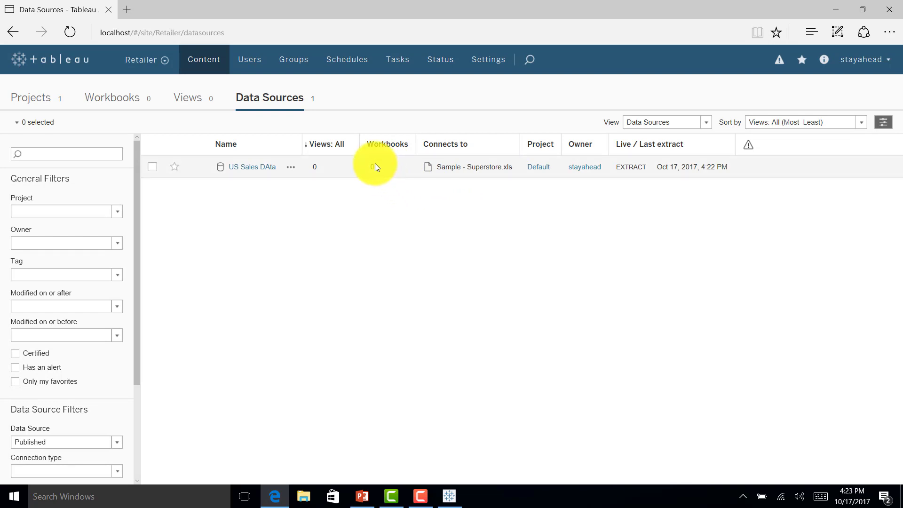
{"action": "left_click", "coordinate": [100, 98]}
{"action": "left_click", "coordinate": [21, 94]}
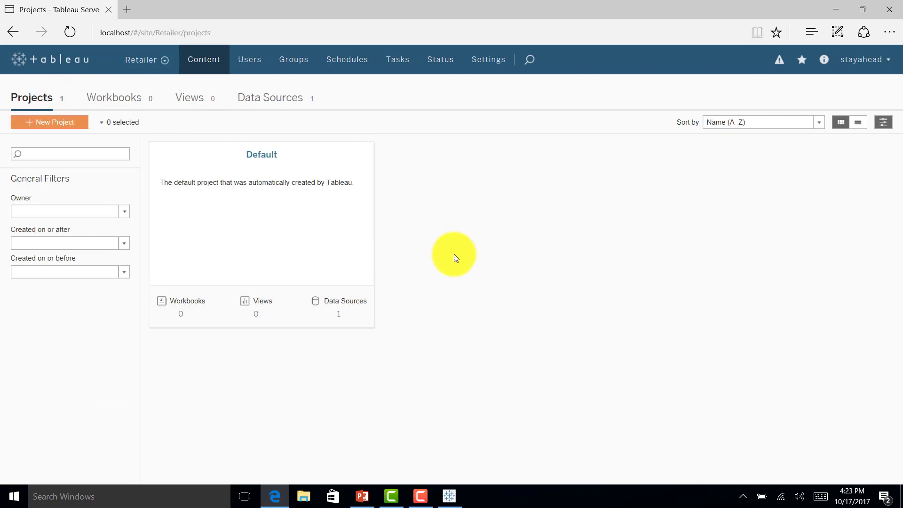
Build a Segment by SUM(Sales) text table on Sheet 1, showing Corporate at $51,912
{"action": "left_click", "coordinate": [449, 496]}
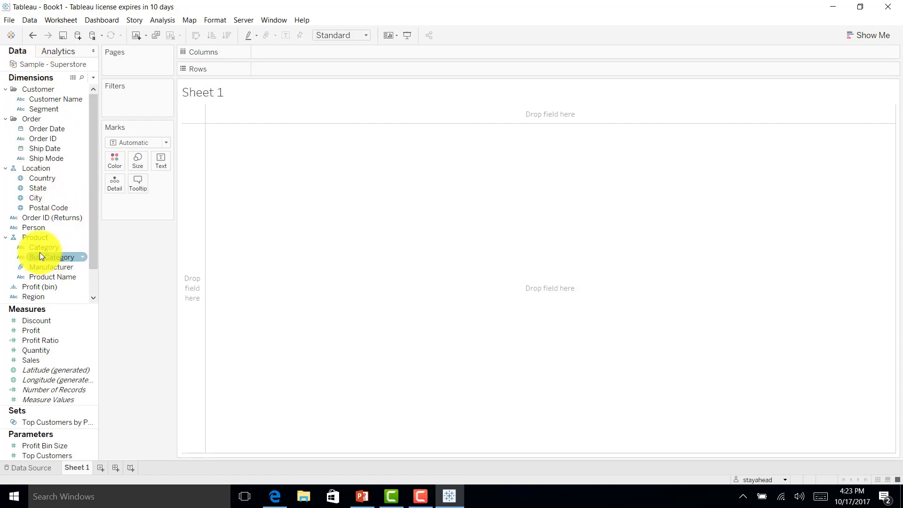
{"action": "scroll", "coordinate": [52, 247], "scroll_direction": "down", "scroll_amount": 1}
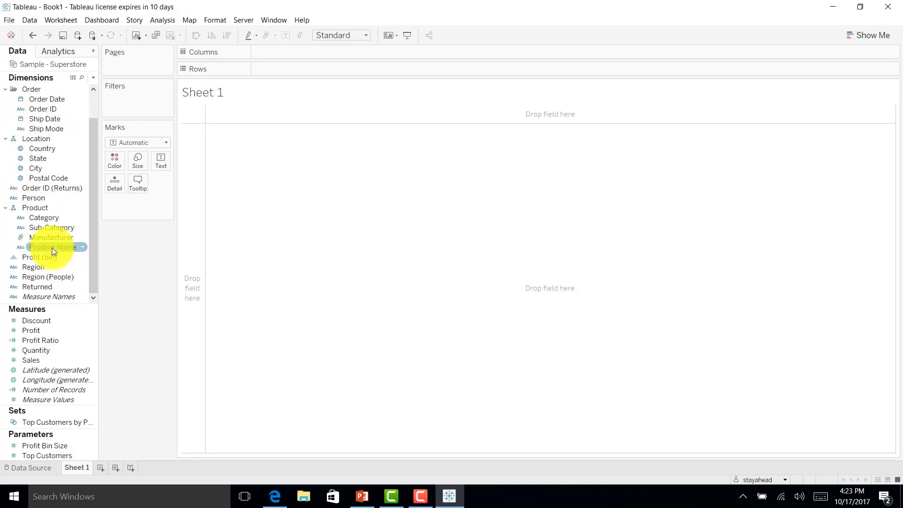
{"action": "scroll", "coordinate": [51, 247], "scroll_direction": "up", "scroll_amount": 1}
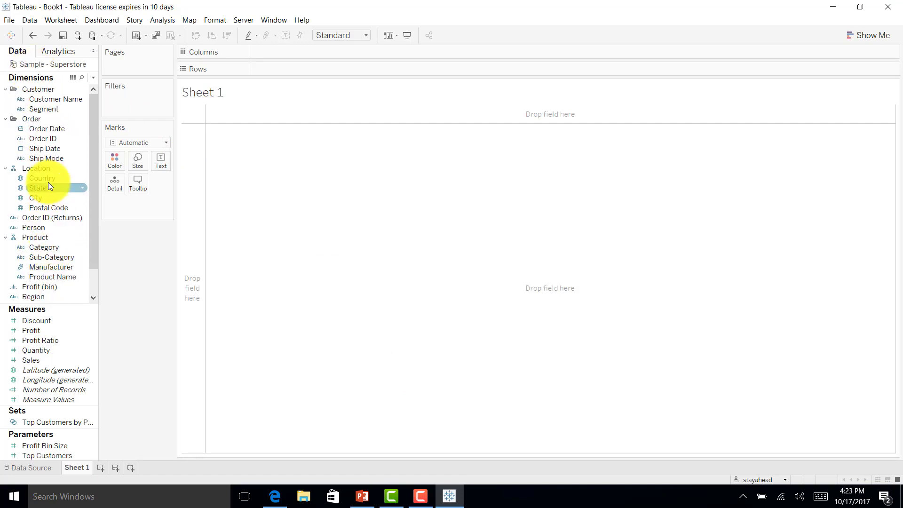
{"action": "double_click", "coordinate": [36, 107]}
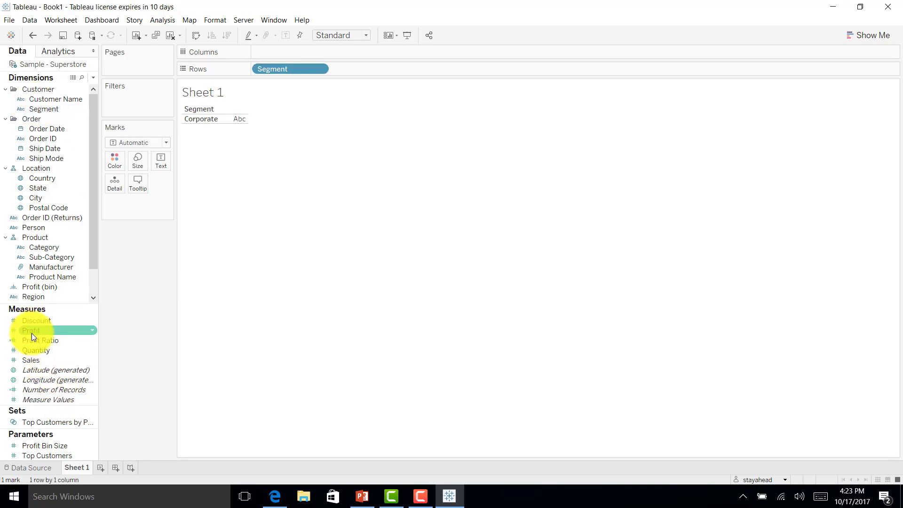
{"action": "double_click", "coordinate": [33, 359]}
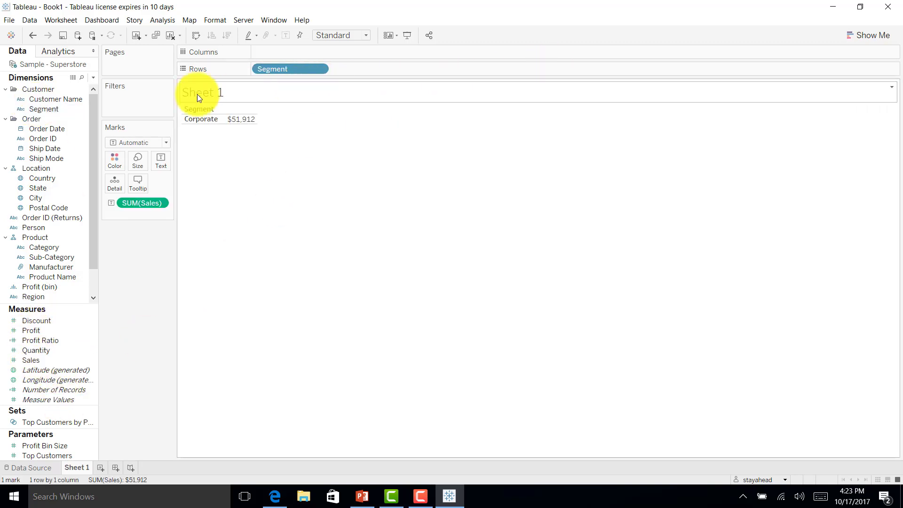
Remove the Corporate-only Segment filter from the extract so all three segments appear
{"action": "left_click", "coordinate": [51, 467]}
{"action": "left_click", "coordinate": [742, 51]}
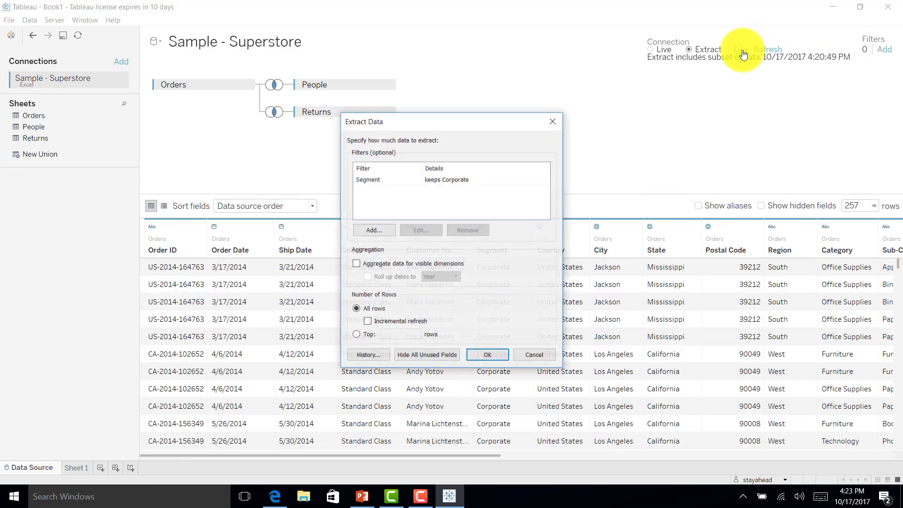
{"action": "left_click", "coordinate": [389, 180]}
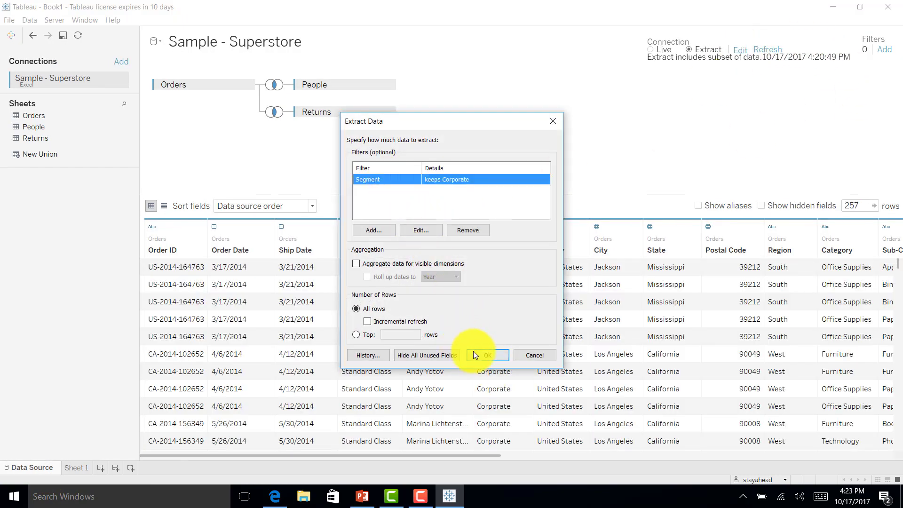
{"action": "left_click", "coordinate": [466, 230]}
{"action": "left_click", "coordinate": [492, 356]}
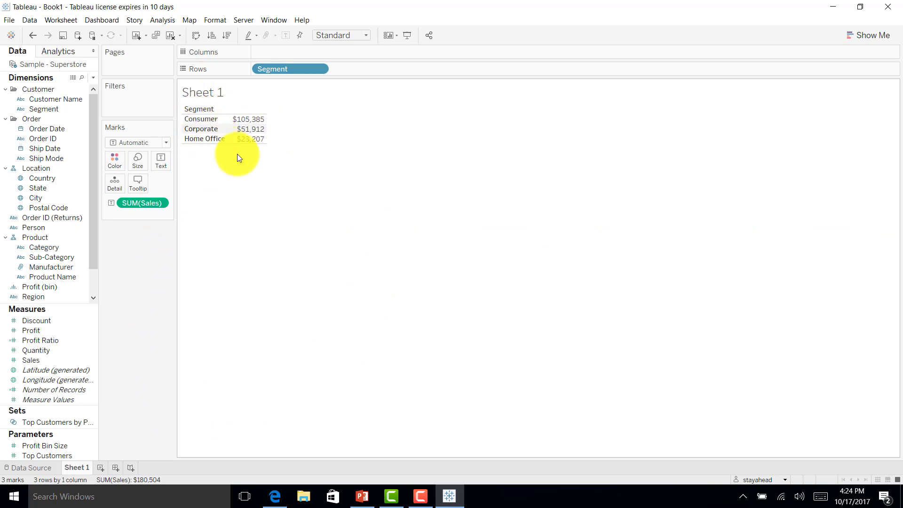
Turn the Segment sales table into horizontal bars and rename the sheet 'Segment Level Distribution'
{"action": "left_click", "coordinate": [868, 36]}
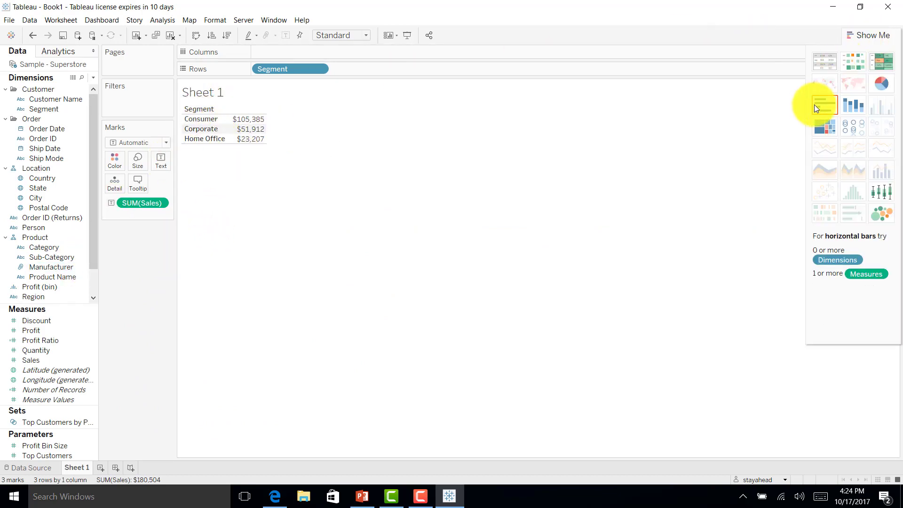
{"action": "left_click", "coordinate": [827, 108]}
{"action": "left_click", "coordinate": [875, 36]}
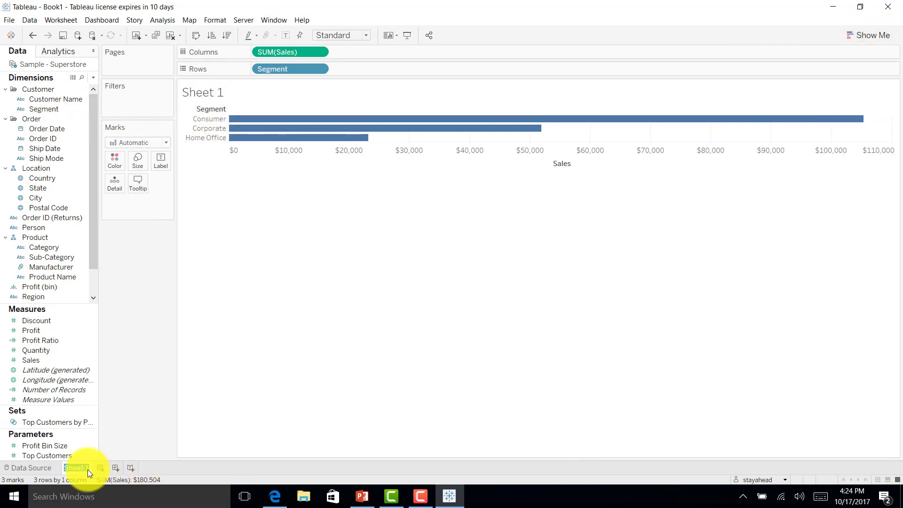
{"action": "type", "text": "em"}
{"action": "type", "text": "ment Lev"}
{"action": "type", "text": "el Di"}
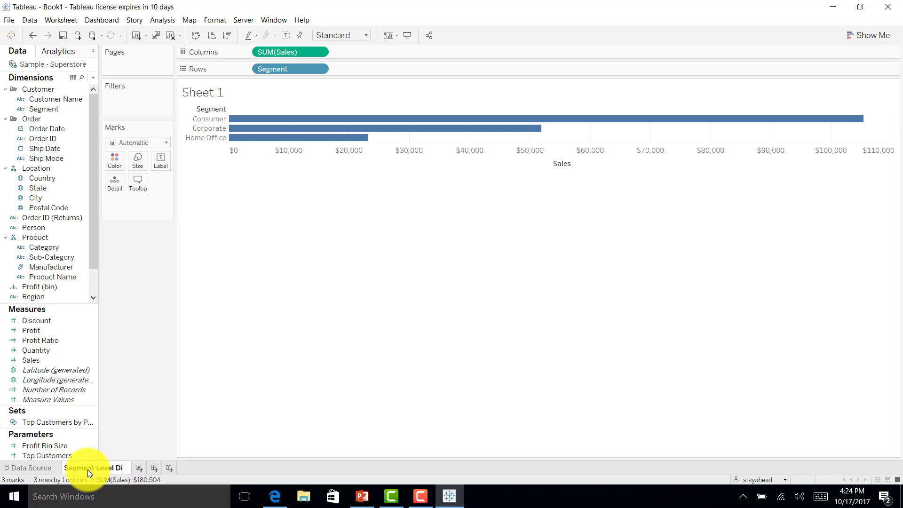
{"action": "type", "text": "stribution"}
{"action": "key", "text": "Return"}
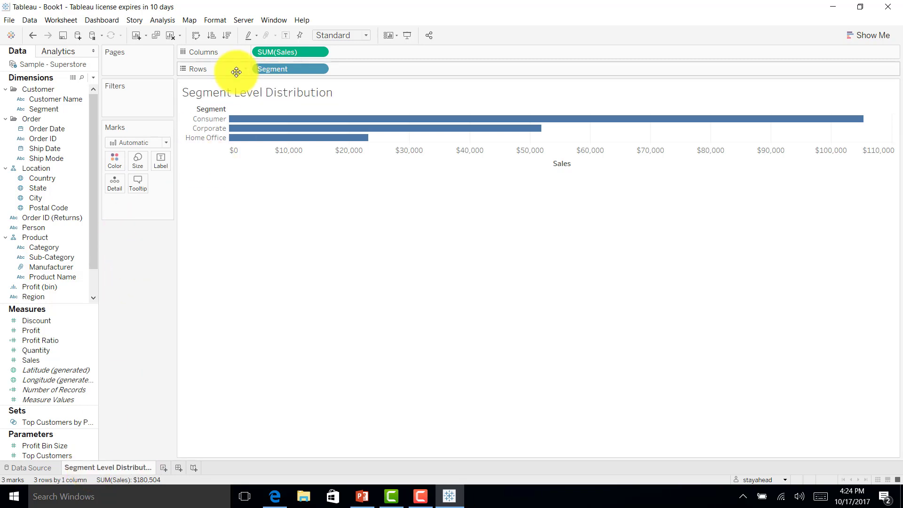
Start publishing the workbook as 'US Sales by Segment' with description 'Segment data chart'
{"action": "right_click", "coordinate": [43, 63]}
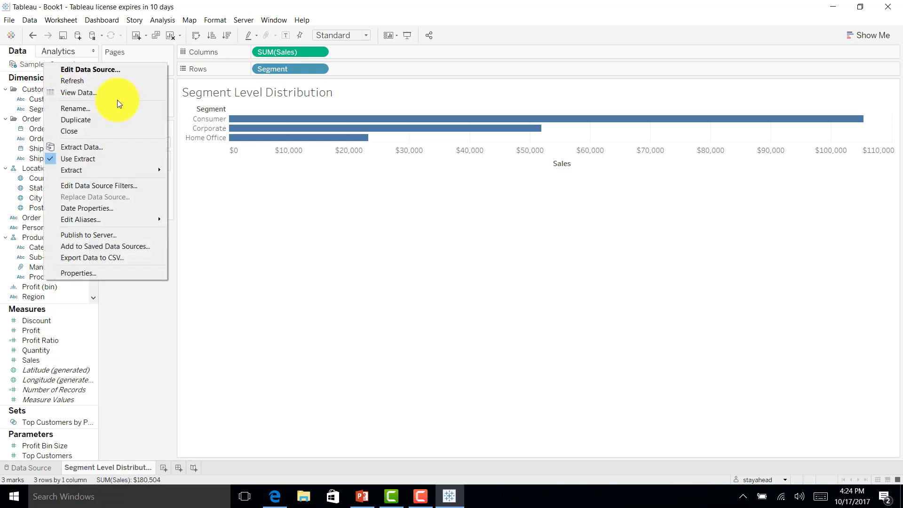
{"action": "left_click", "coordinate": [208, 211]}
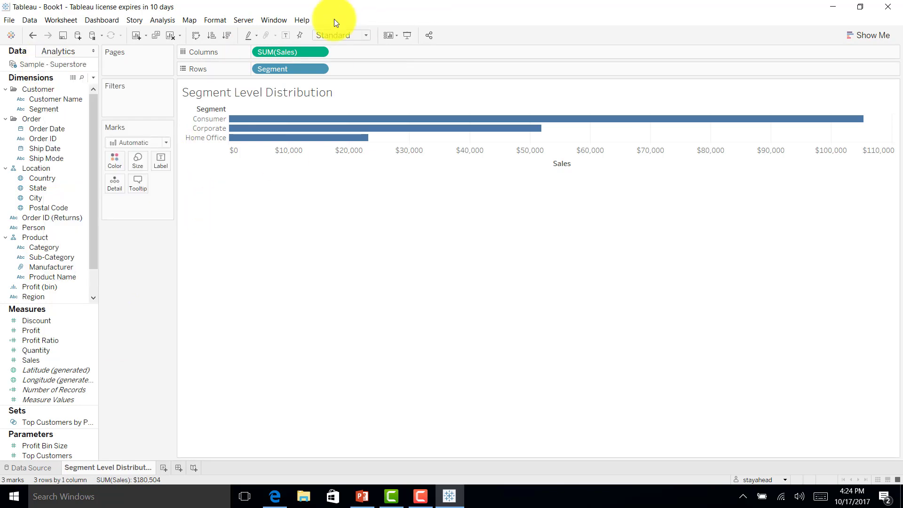
{"action": "left_click", "coordinate": [234, 21]}
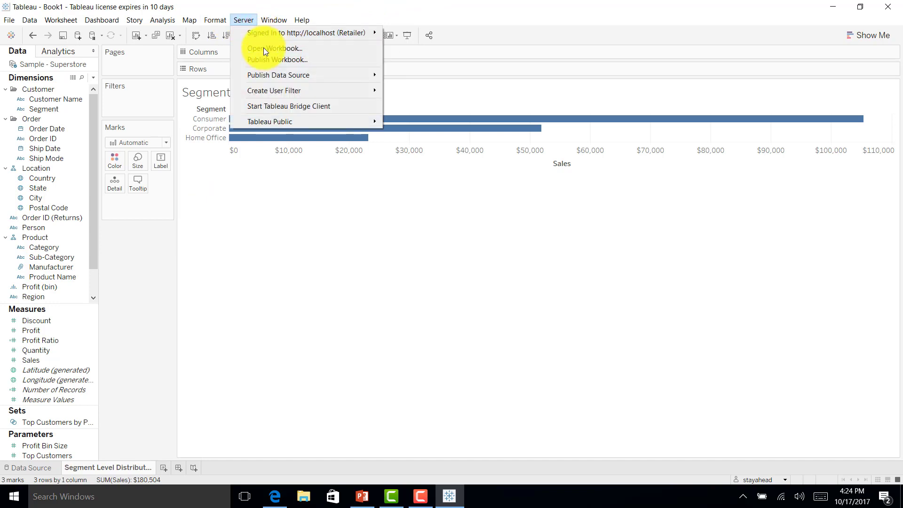
{"action": "left_click", "coordinate": [263, 63]}
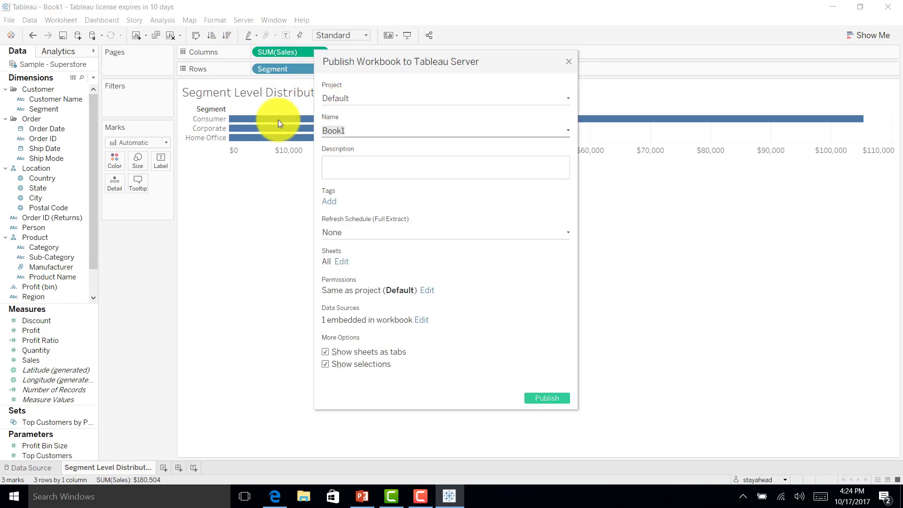
{"action": "type", "text": "US Sales by Segment"}
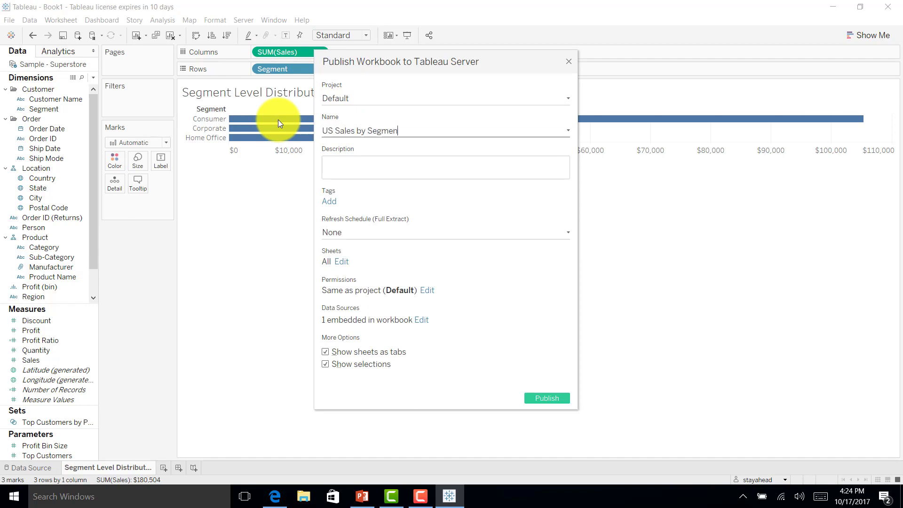
{"action": "left_click", "coordinate": [410, 174]}
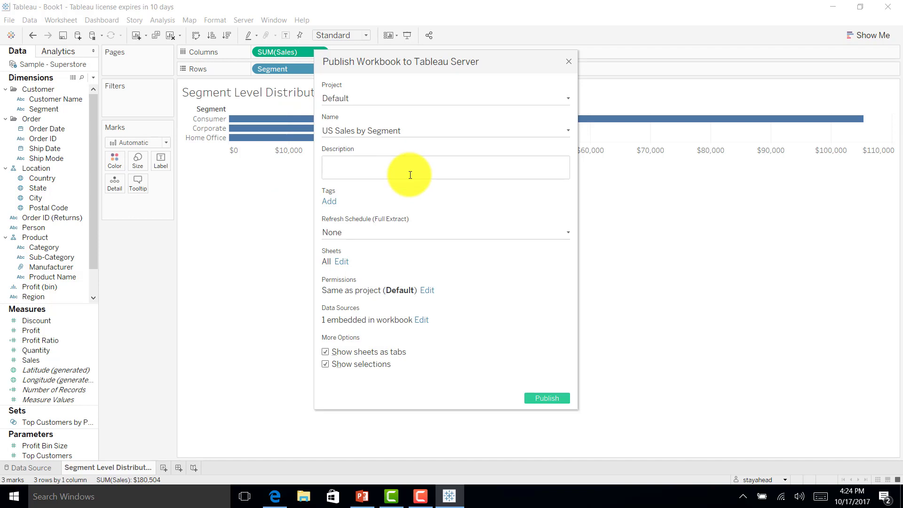
{"action": "type", "text": "Segment data chart"}
Keep no refresh schedule and leave the data source embedded in the workbook
{"action": "left_click", "coordinate": [353, 234]}
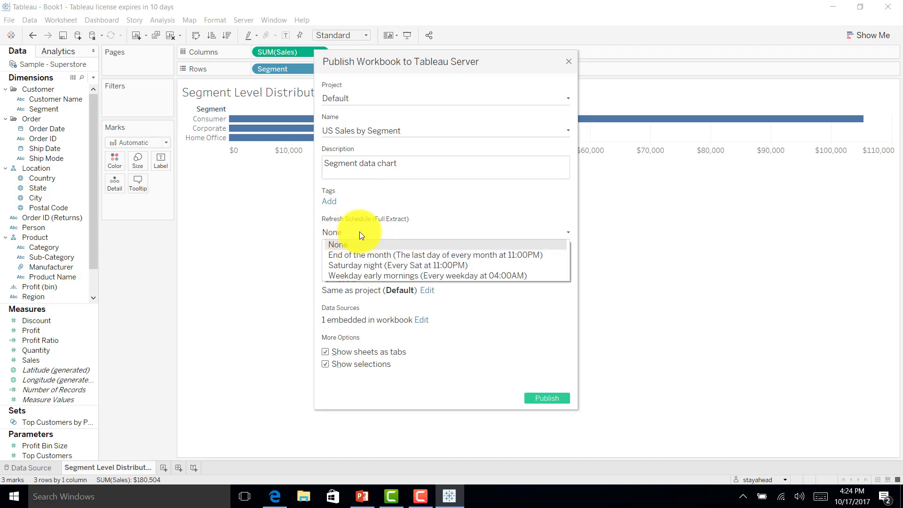
{"action": "left_click", "coordinate": [358, 244]}
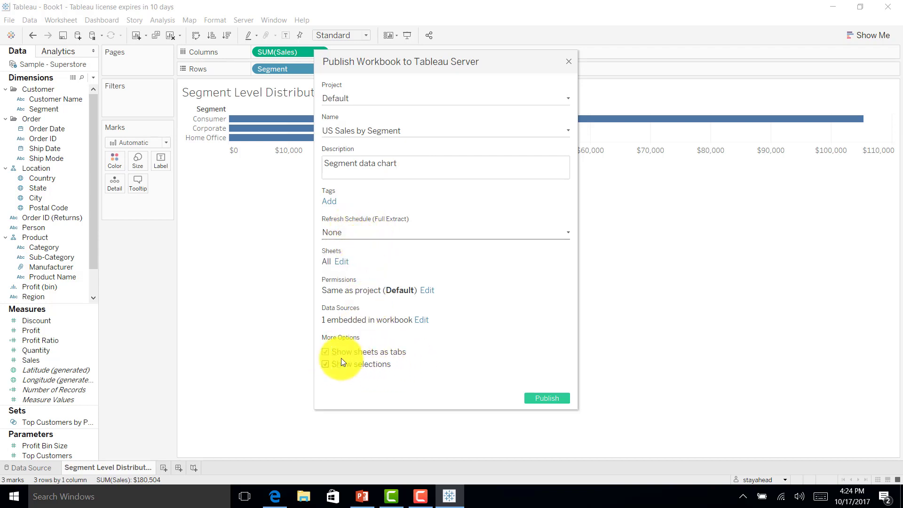
{"action": "left_click", "coordinate": [422, 321]}
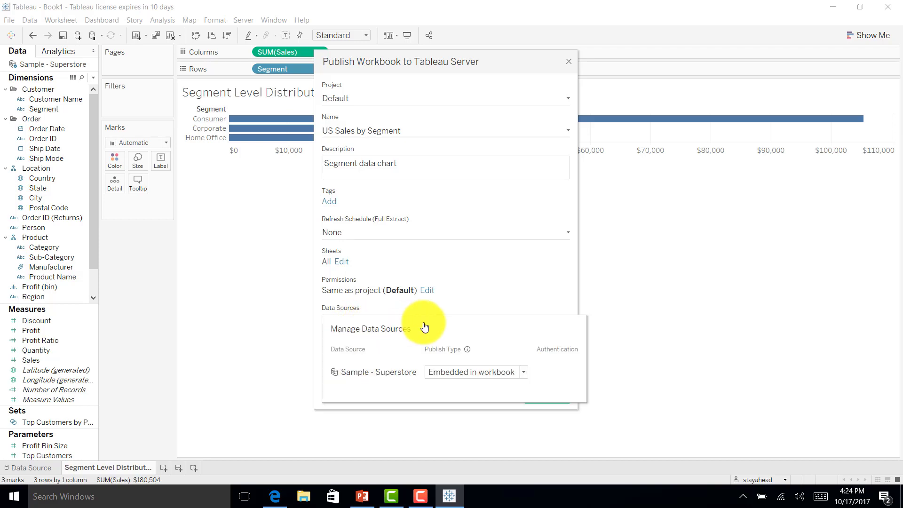
{"action": "left_click", "coordinate": [451, 373]}
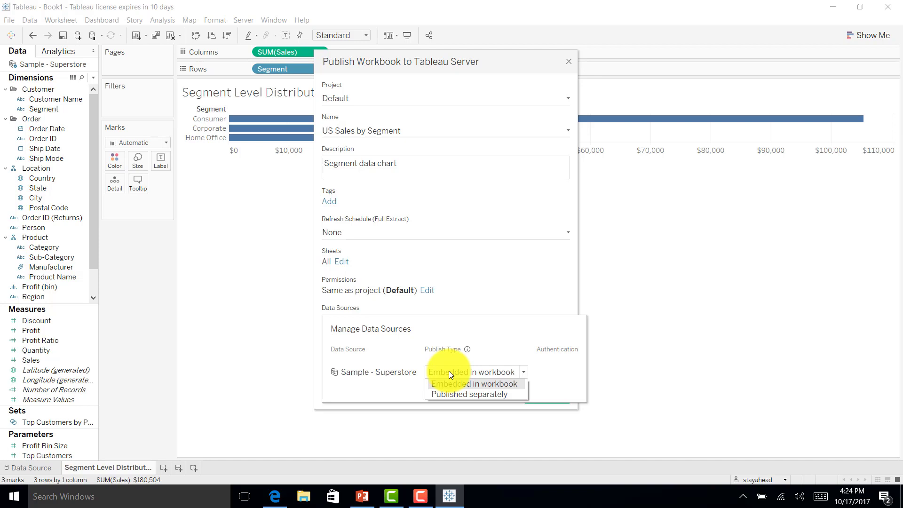
{"action": "left_click", "coordinate": [449, 371]}
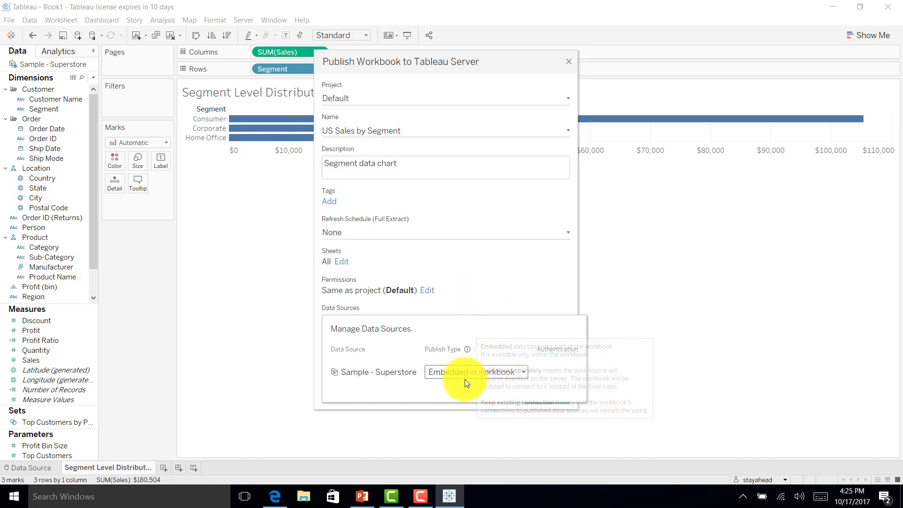
{"action": "mouse_move", "coordinate": [468, 353]}
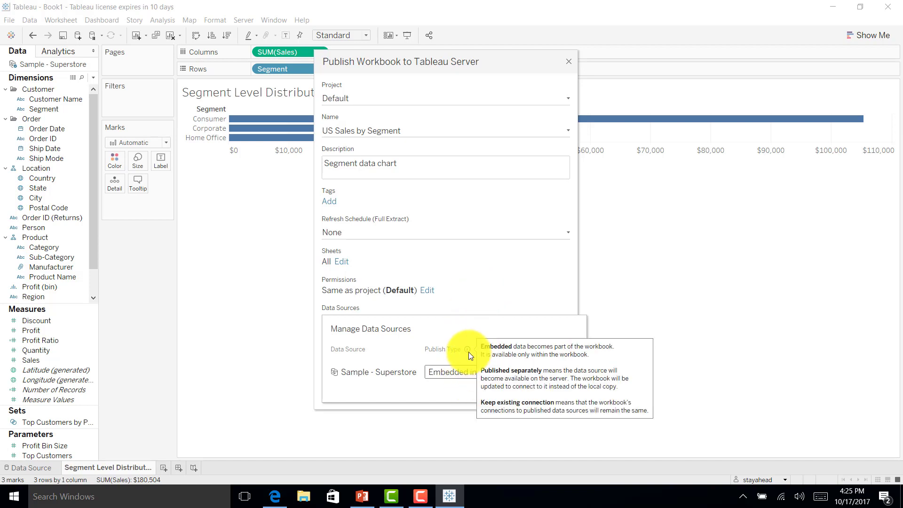
{"action": "left_click", "coordinate": [471, 290]}
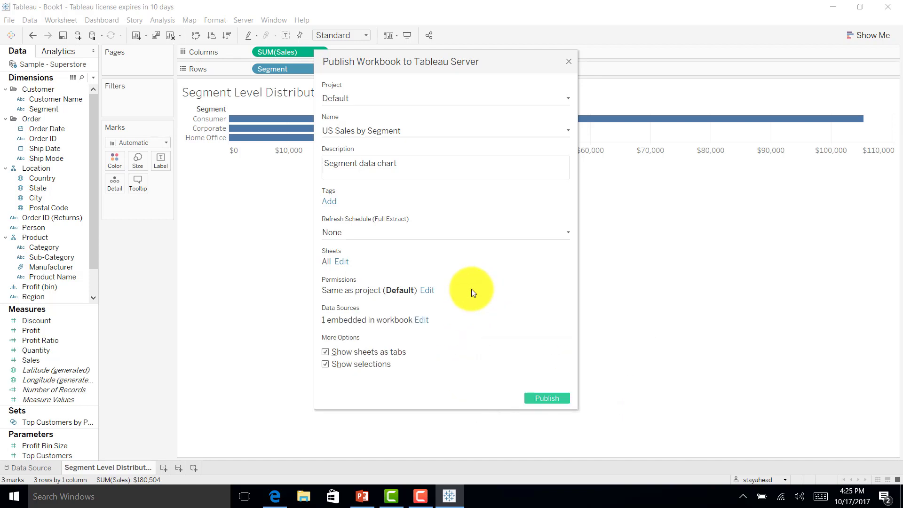
Publish the workbook, review US Sales by Segment's data sources, then open the site's Data Sources list
{"action": "left_click", "coordinate": [545, 398]}
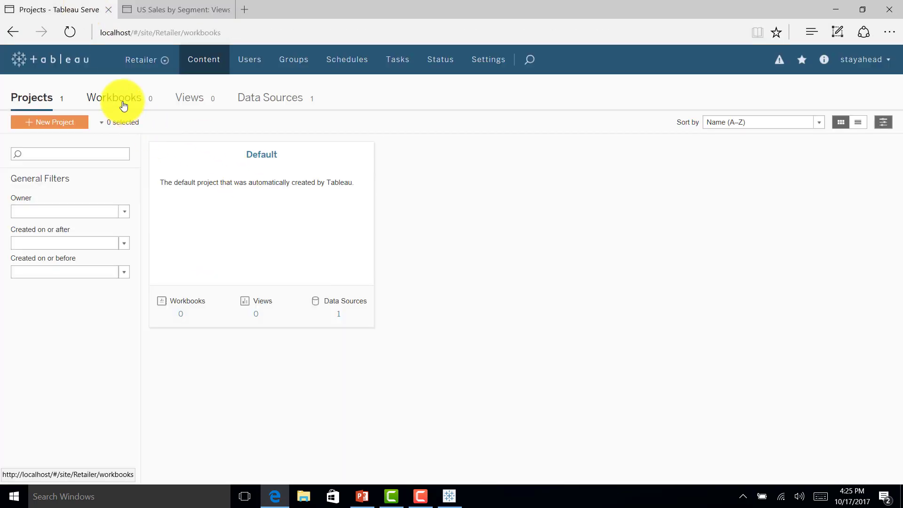
{"action": "left_click", "coordinate": [123, 105]}
{"action": "left_click", "coordinate": [215, 181]}
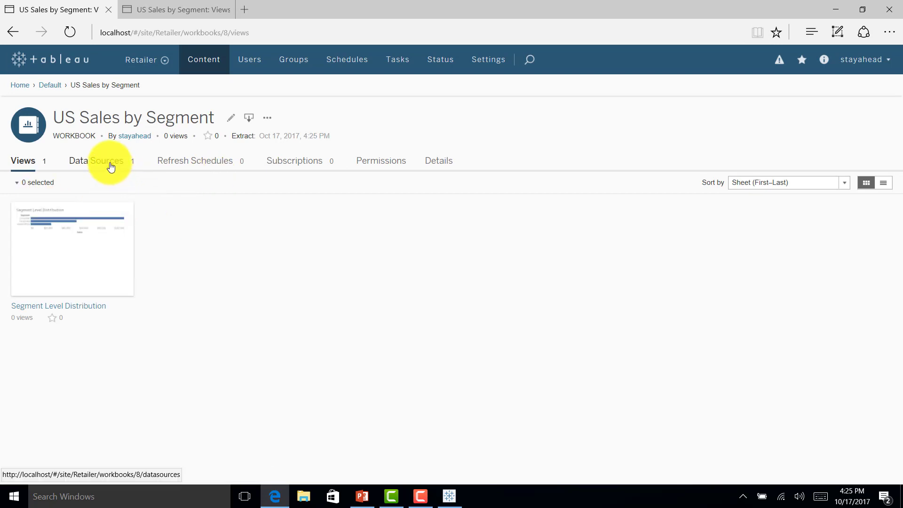
{"action": "left_click", "coordinate": [111, 167]}
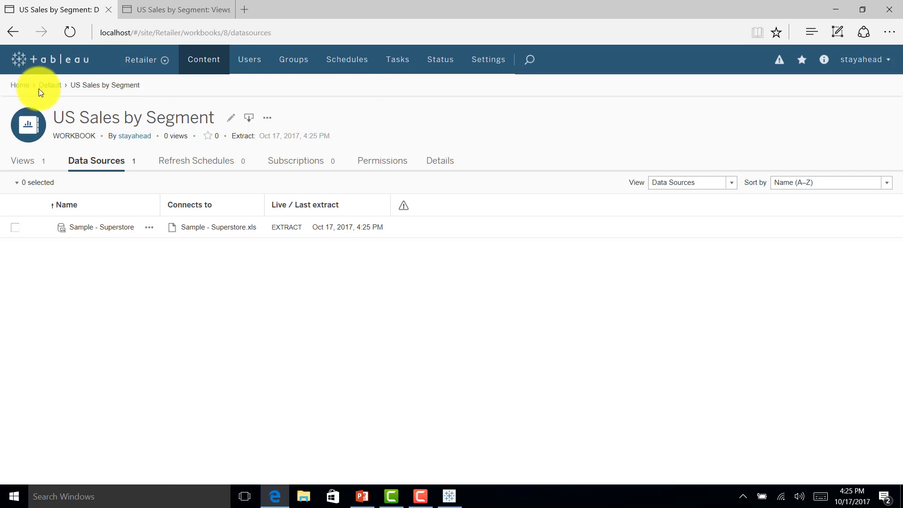
{"action": "left_click", "coordinate": [19, 87]}
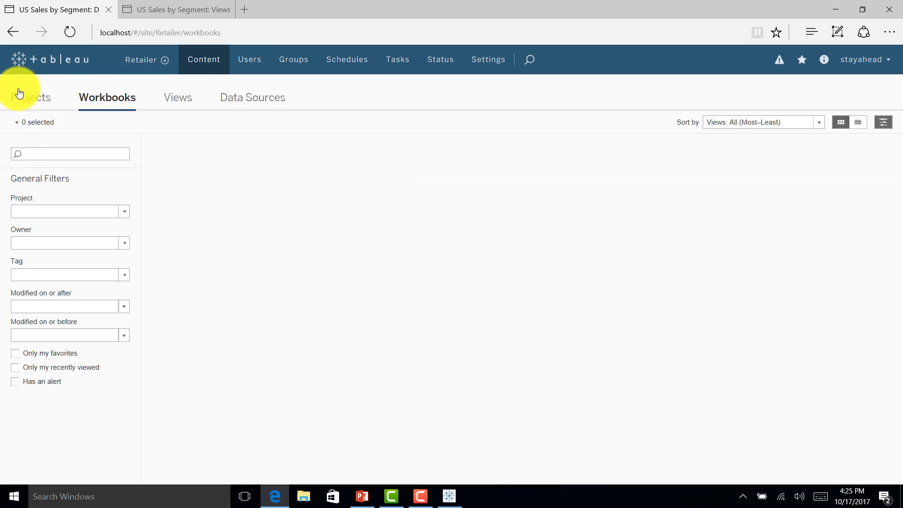
{"action": "left_click", "coordinate": [276, 102]}
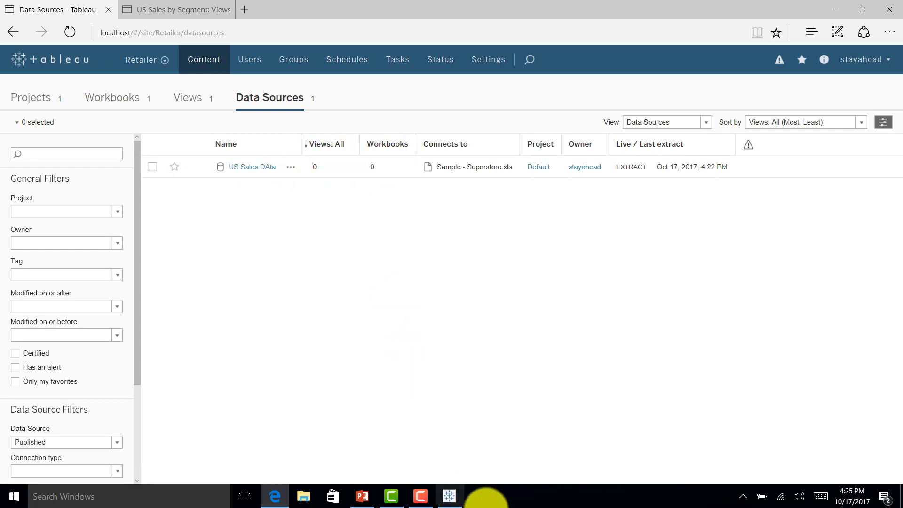
Publish the Sample - Superstore data source to the server as 'US Sales Data Extract'
{"action": "left_click", "coordinate": [451, 494]}
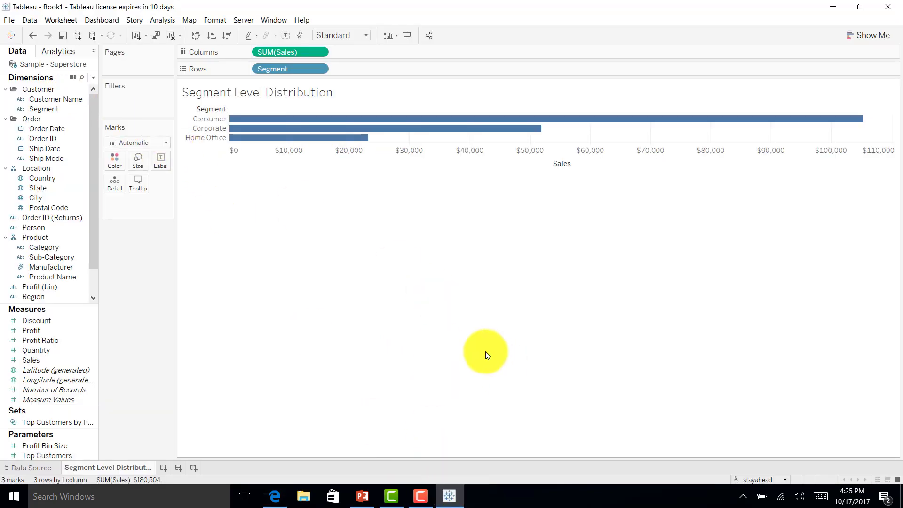
{"action": "left_click", "coordinate": [452, 496]}
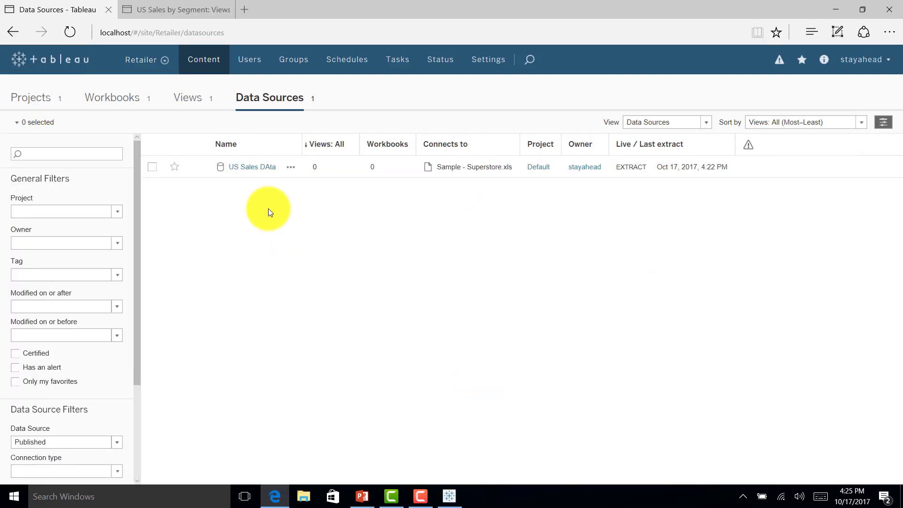
{"action": "left_click", "coordinate": [450, 497]}
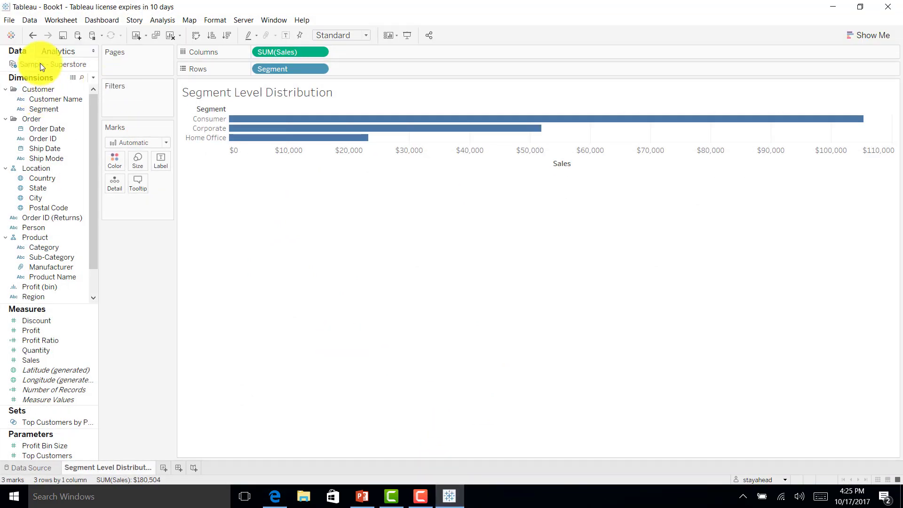
{"action": "right_click", "coordinate": [40, 63]}
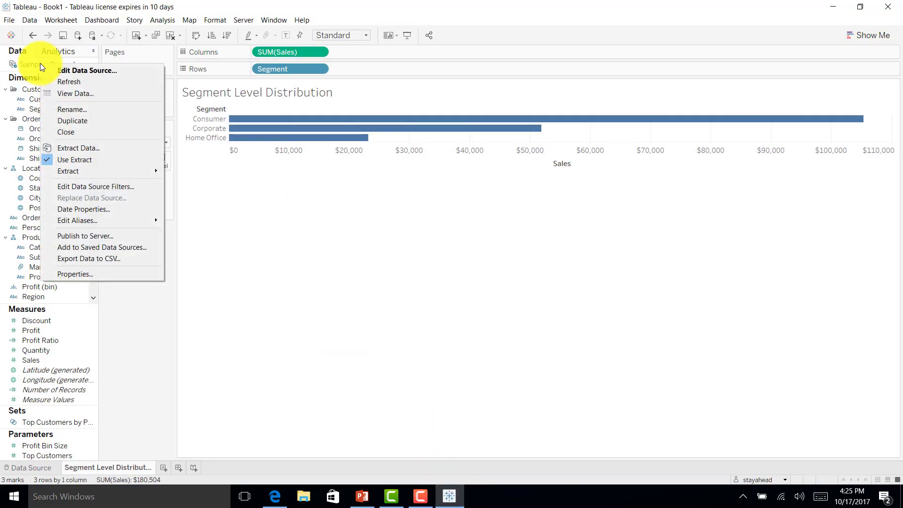
{"action": "left_click", "coordinate": [117, 235]}
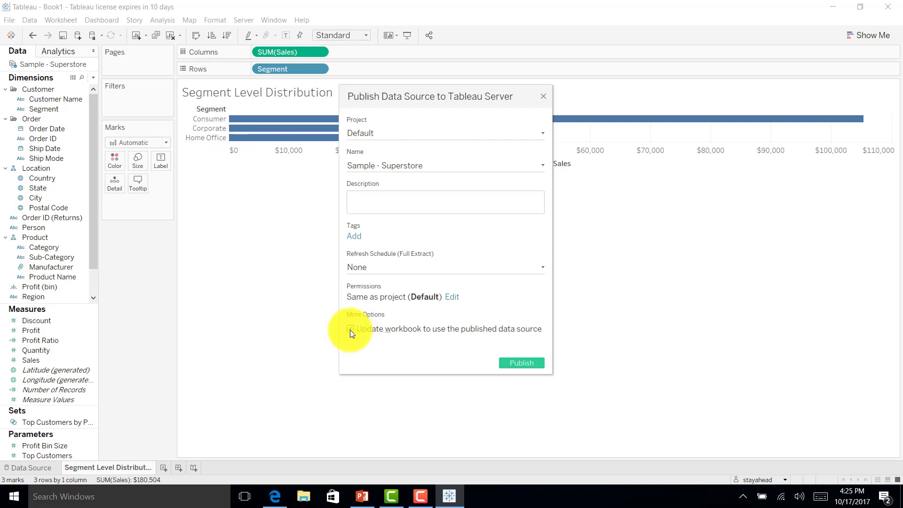
{"action": "left_click", "coordinate": [427, 168]}
{"action": "type", "text": "U"}
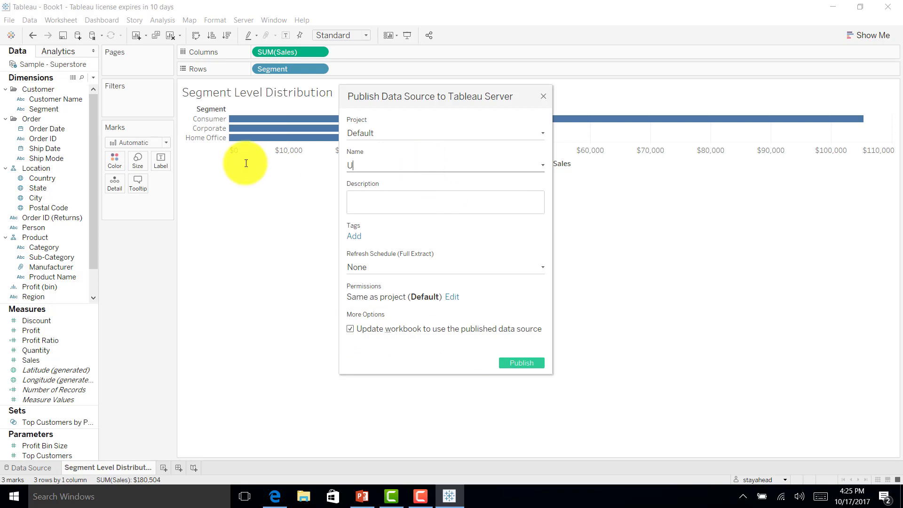
{"action": "type", "text": "S Sales DAta"}
{"action": "key", "text": "BackSpace"}
{"action": "key", "text": "BackSpace"}
{"action": "key", "text": "BackSpace"}
{"action": "type", "text": "ata Extract"}
{"action": "left_click", "coordinate": [510, 362]}
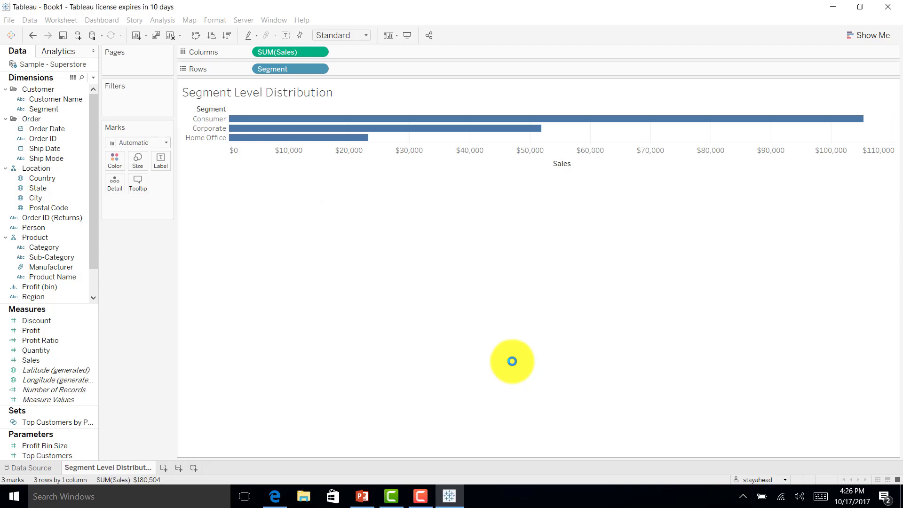
Build a new Sheet 2 table of SUM(Sales) by Category and Sub-Category, then begin Publish Workbook
{"action": "left_click", "coordinate": [541, 265]}
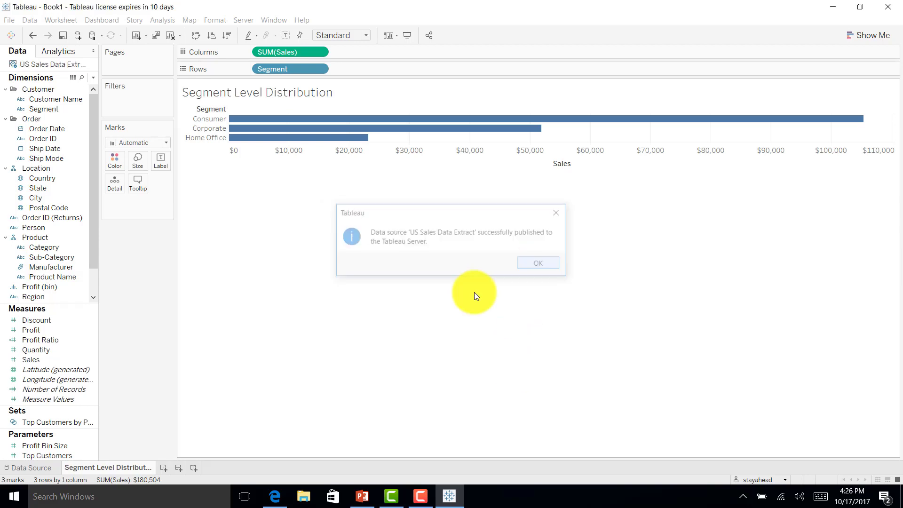
{"action": "left_click", "coordinate": [163, 468]}
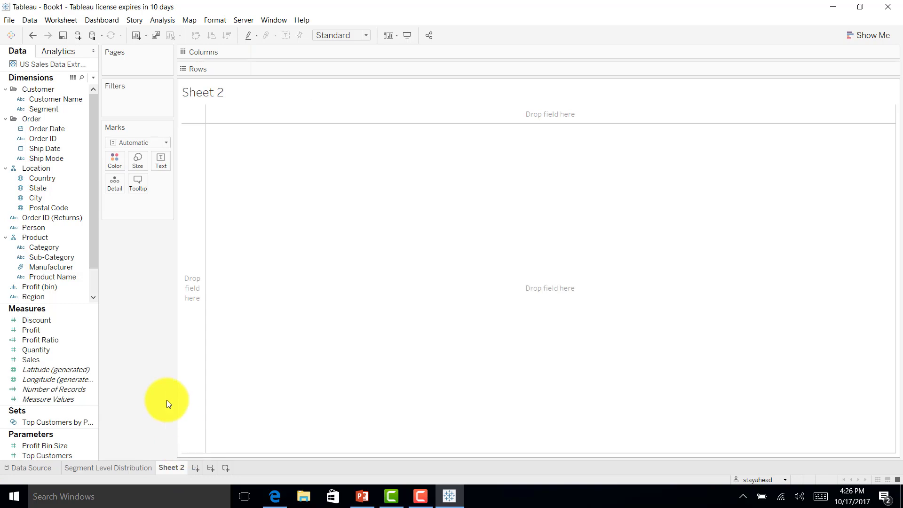
{"action": "double_click", "coordinate": [32, 247]}
{"action": "left_click", "coordinate": [38, 353]}
{"action": "double_click", "coordinate": [38, 360]}
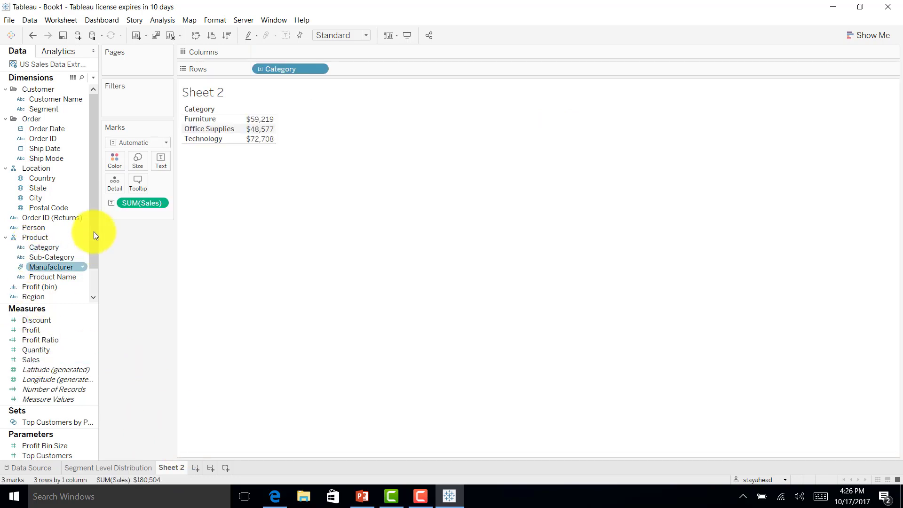
{"action": "left_click", "coordinate": [44, 256]}
{"action": "double_click", "coordinate": [43, 256]}
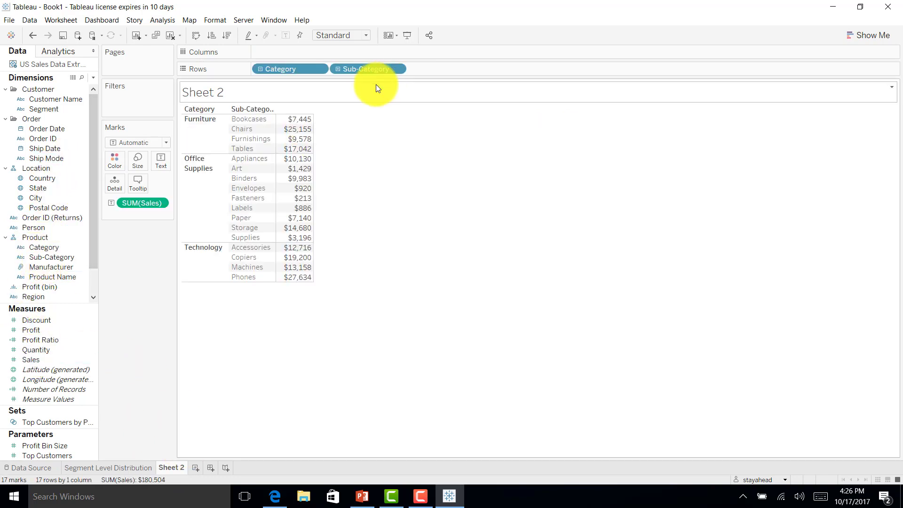
{"action": "left_click", "coordinate": [245, 21]}
{"action": "left_click", "coordinate": [254, 60]}
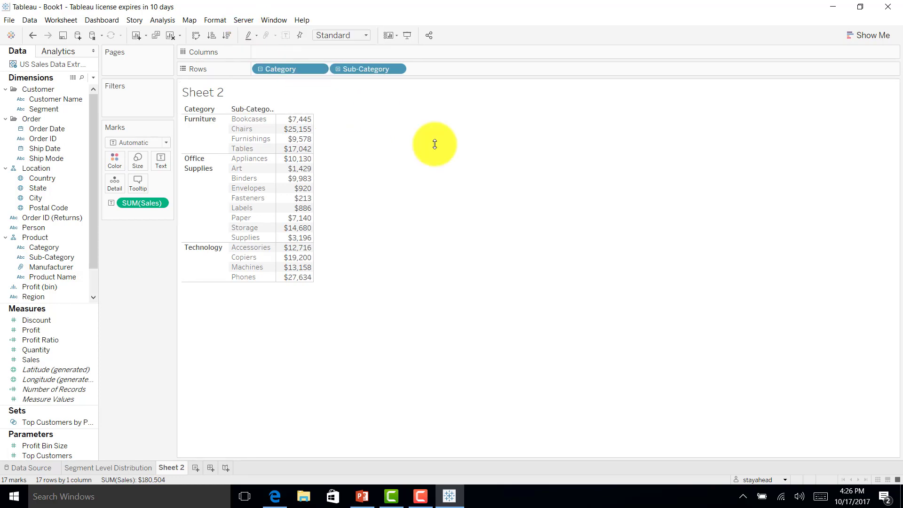
Publish the workbook to the server renamed 'US Sales by Category and Sub Category'
{"action": "left_click", "coordinate": [417, 141]}
{"action": "key", "text": "BackSpace"}
{"action": "key", "text": "BackSpace"}
{"action": "key", "text": "BackSpace"}
{"action": "key", "text": "BackSpace"}
{"action": "key", "text": "BackSpace"}
{"action": "key", "text": "BackSpace"}
{"action": "key", "text": "BackSpace"}
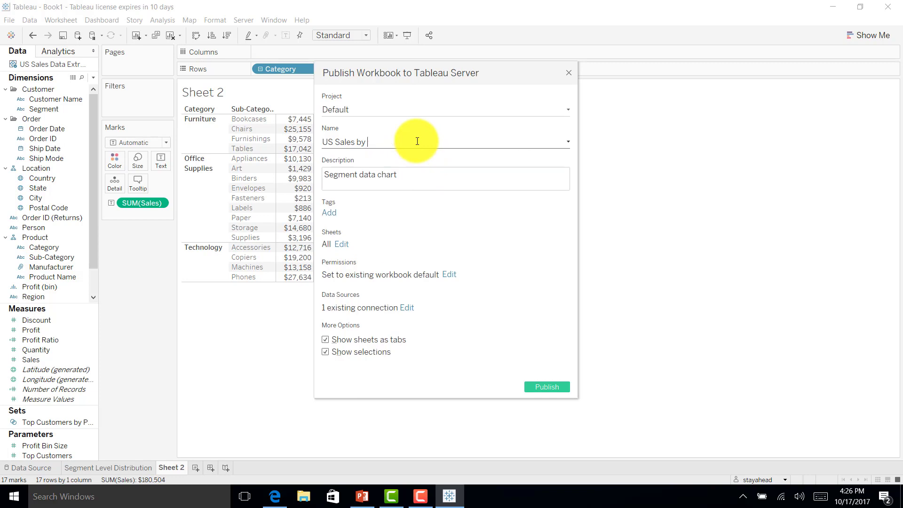
{"action": "type", "text": "Category and Sub Category"}
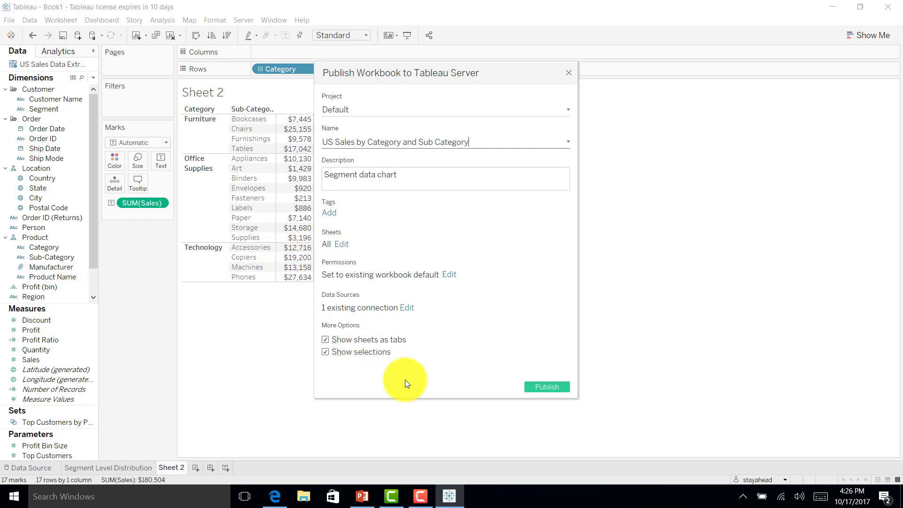
{"action": "left_click", "coordinate": [547, 388]}
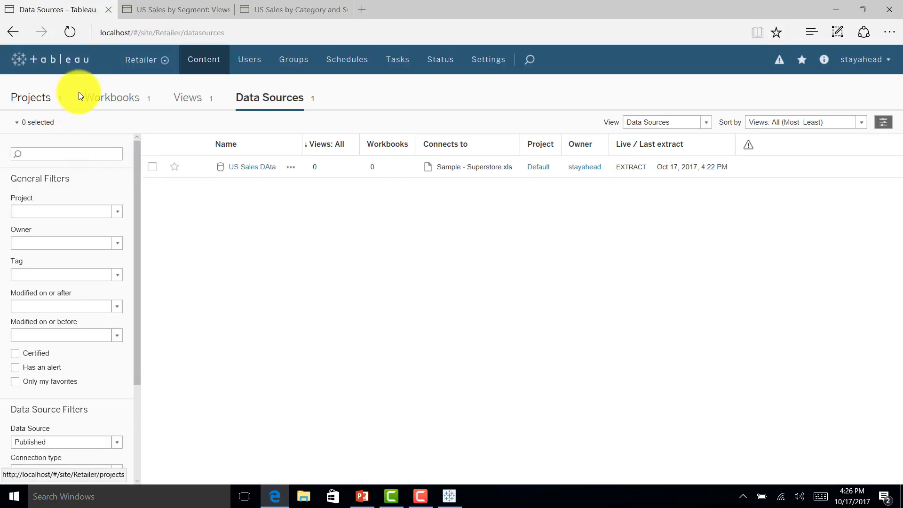
Open the new workbook on the server, view Sheet 2, check its data source, and return to views
{"action": "left_click", "coordinate": [105, 99]}
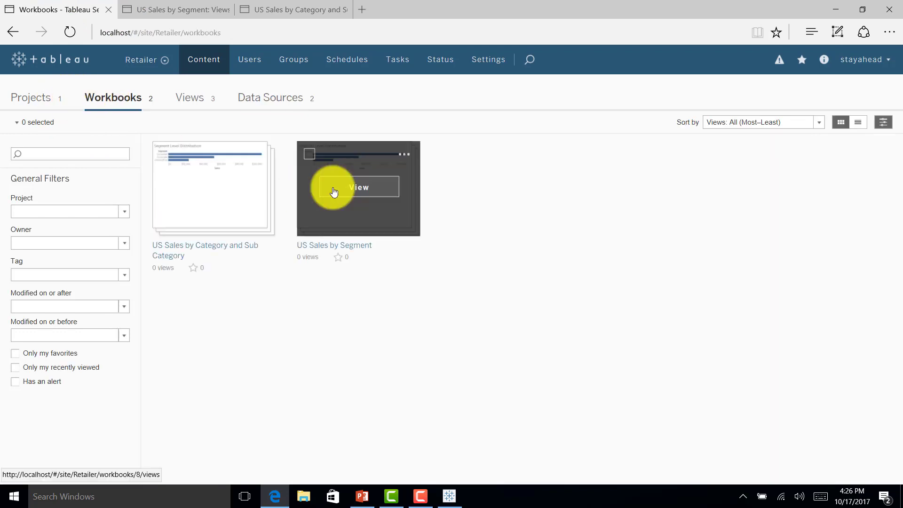
{"action": "mouse_move", "coordinate": [227, 198]}
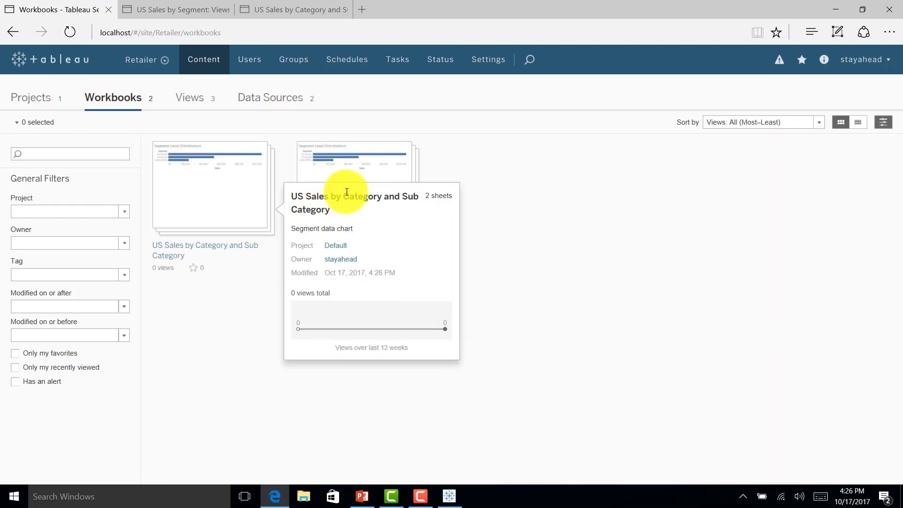
{"action": "left_click", "coordinate": [226, 197]}
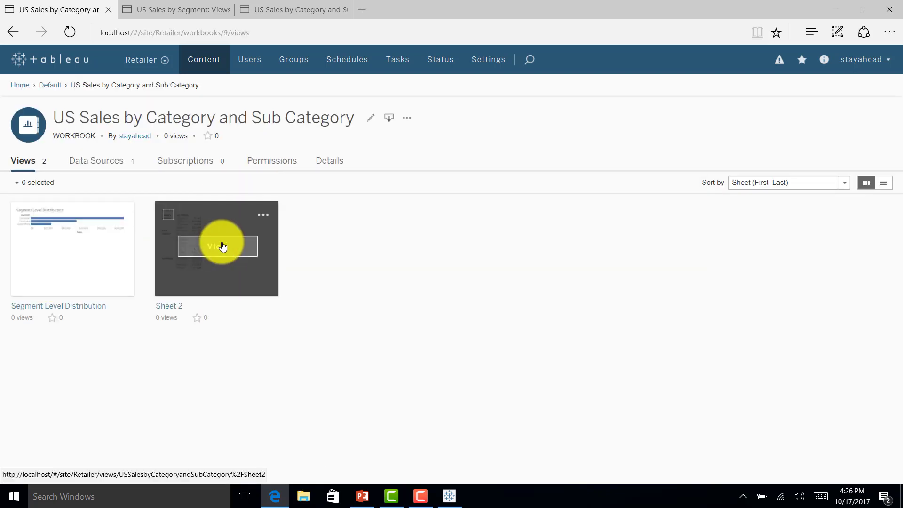
{"action": "left_click", "coordinate": [223, 247]}
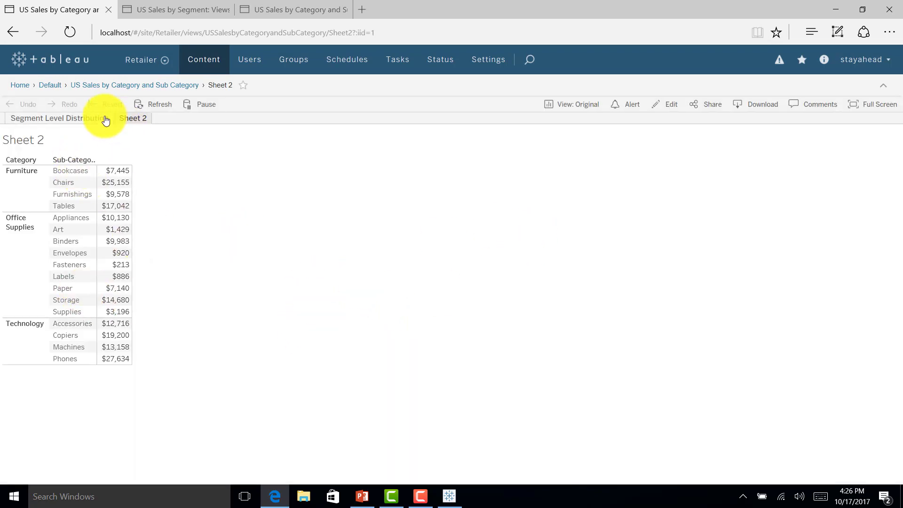
{"action": "left_click", "coordinate": [92, 87]}
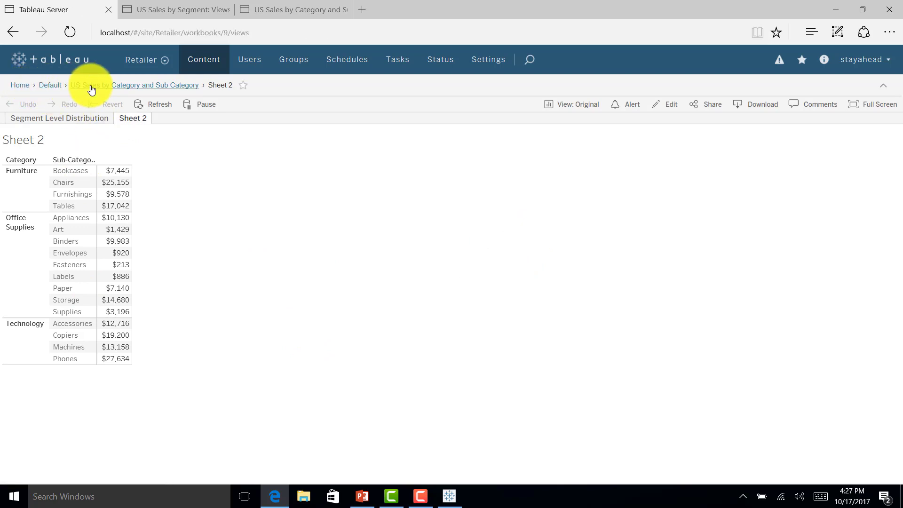
{"action": "left_click", "coordinate": [108, 161]}
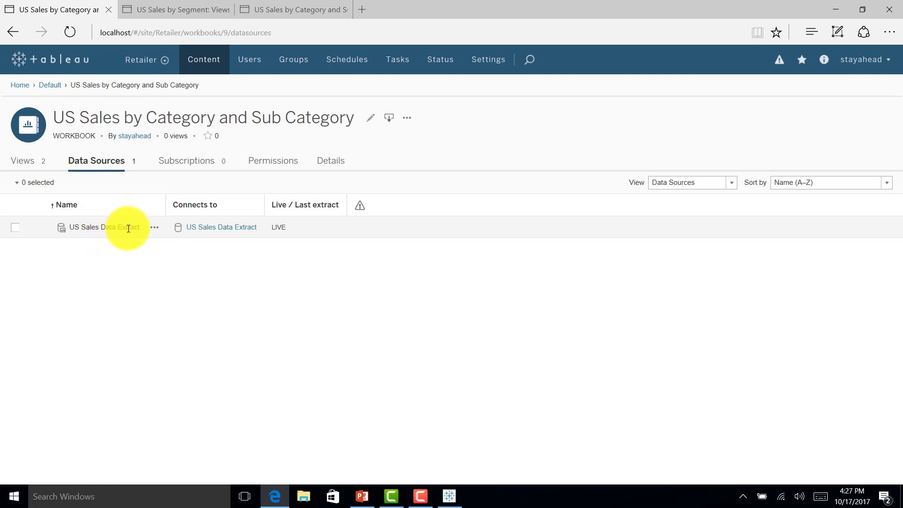
{"action": "left_click", "coordinate": [42, 163]}
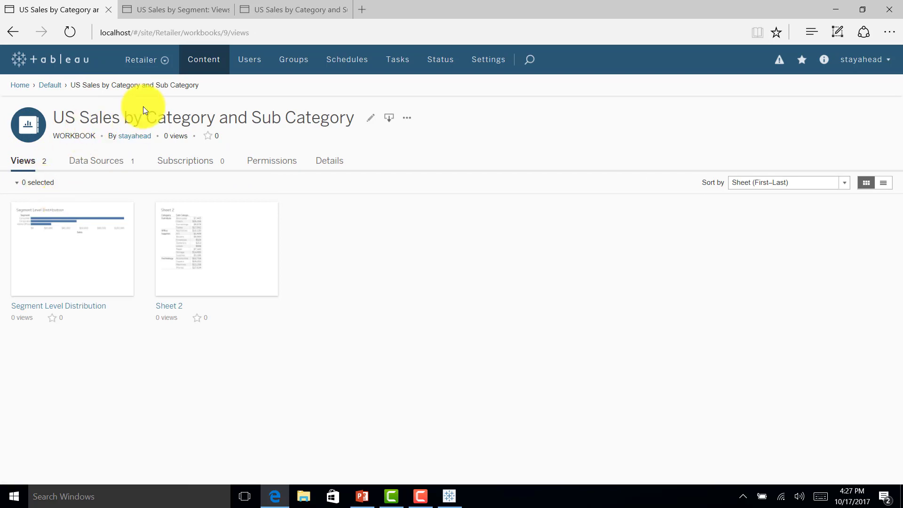
Check the Default project's US Sales Data Extract connected workbooks, then return to Tableau Desktop
{"action": "left_click", "coordinate": [51, 91]}
{"action": "left_click", "coordinate": [201, 166]}
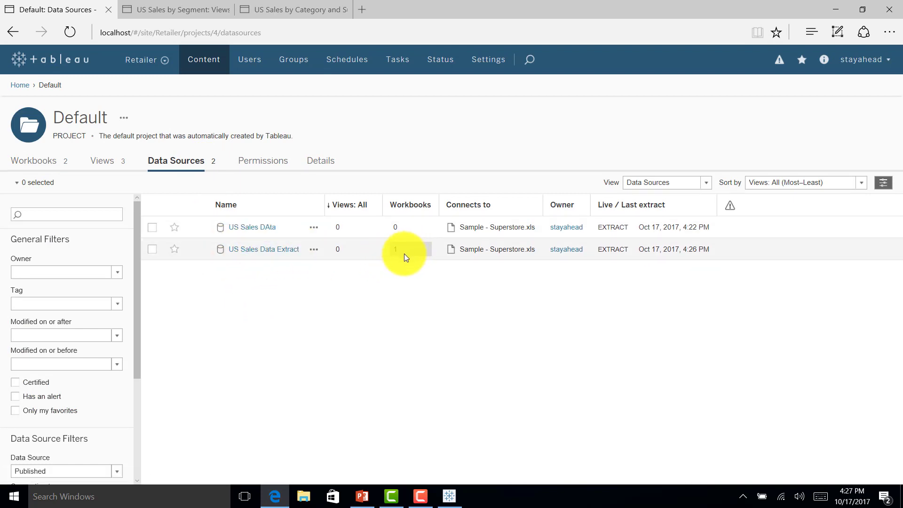
{"action": "left_click", "coordinate": [288, 249]}
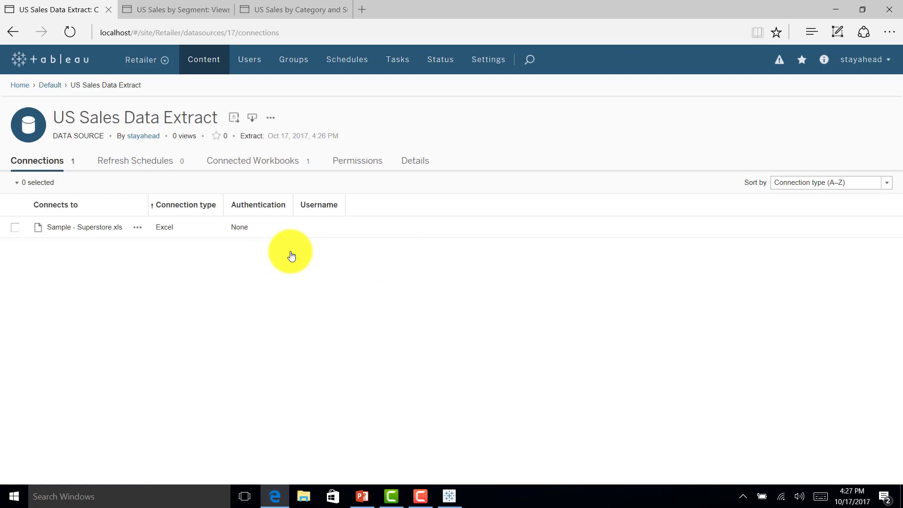
{"action": "left_click", "coordinate": [273, 172]}
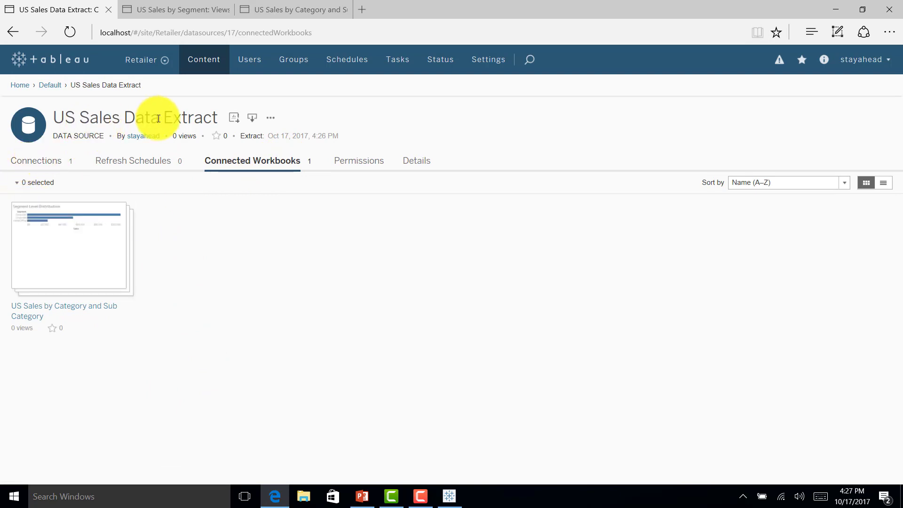
{"action": "key", "text": "alt+Tab"}
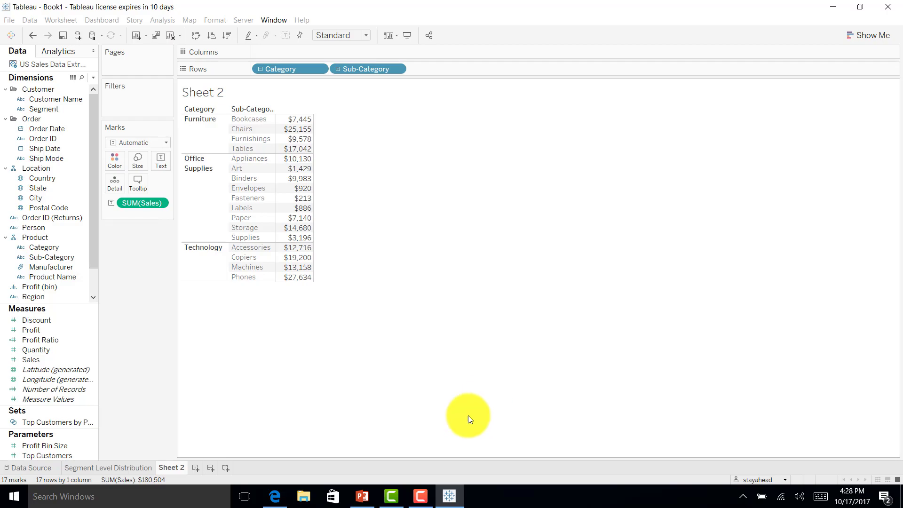
Minimise Tableau Desktop and open the server's Schedules page
{"action": "left_click", "coordinate": [449, 496]}
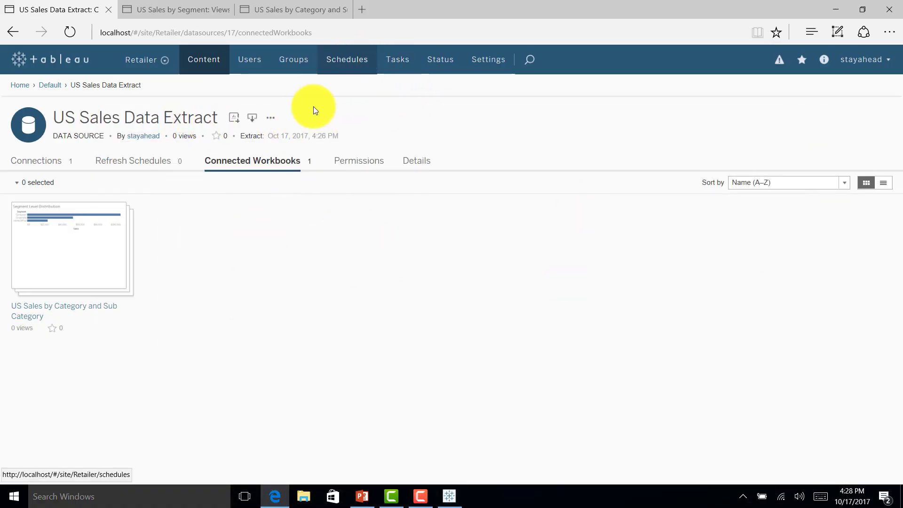
{"action": "left_click", "coordinate": [350, 64]}
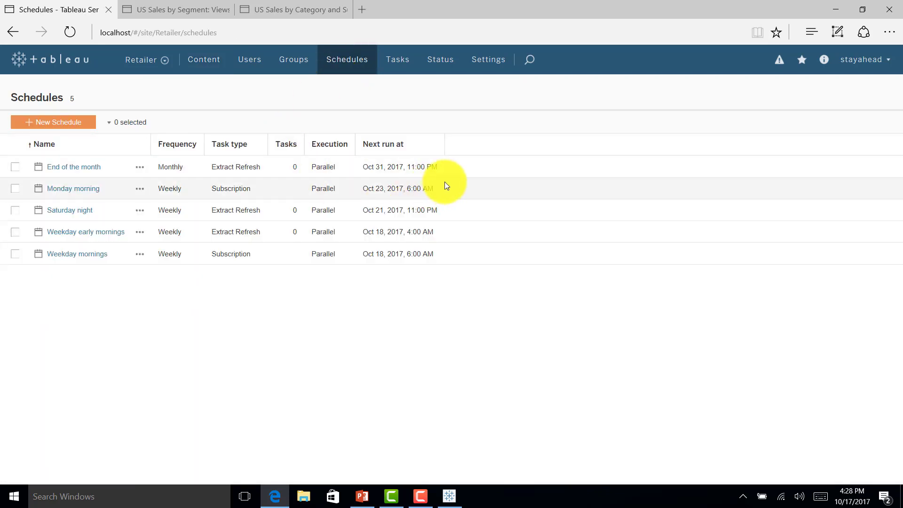